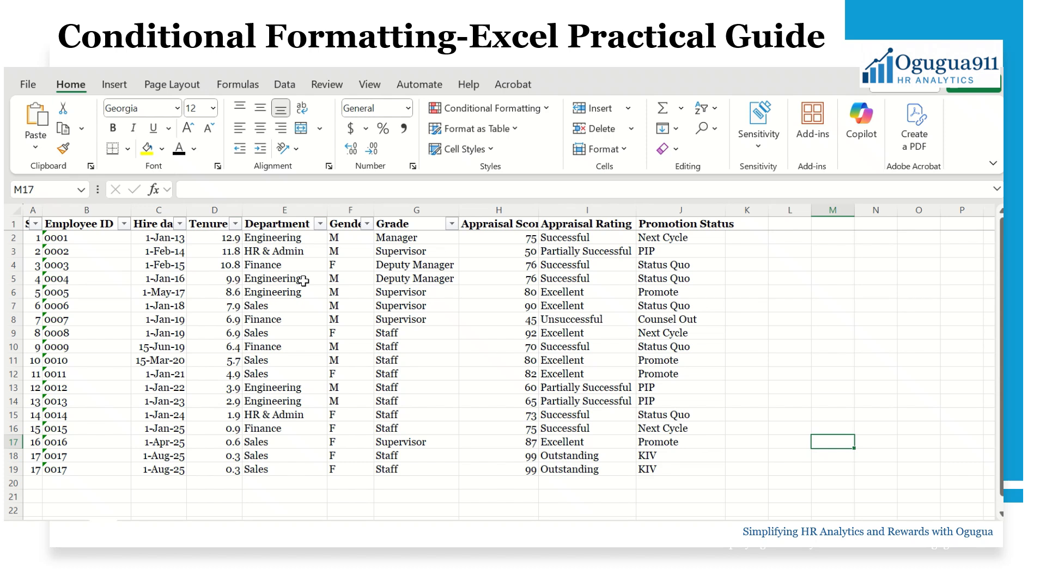
Highlight duplicate values in the Employee ID column with Light Red Fill with Dark Red Text
click(87, 211)
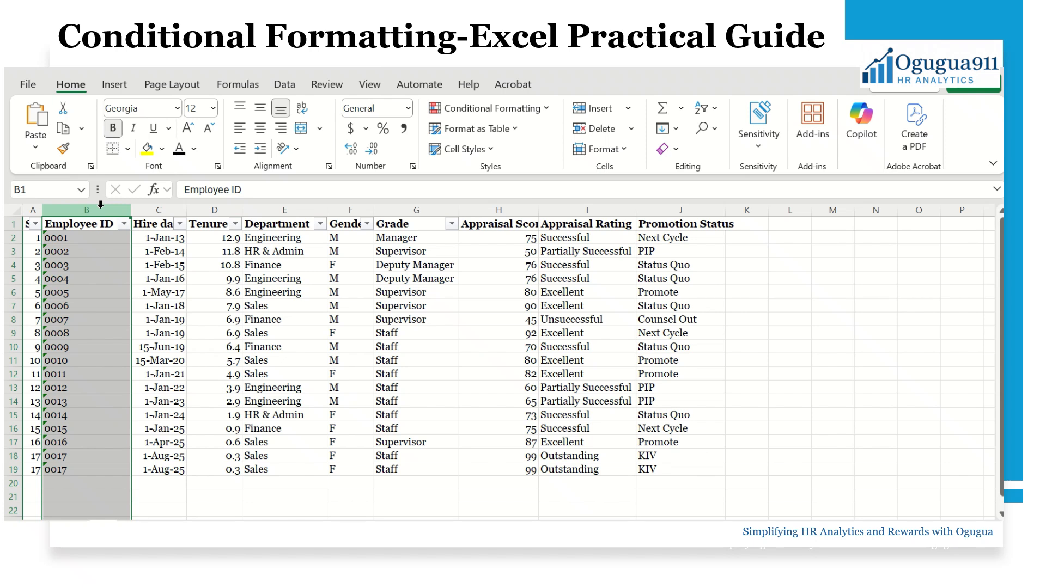
click(461, 112)
mouse_move(499, 140)
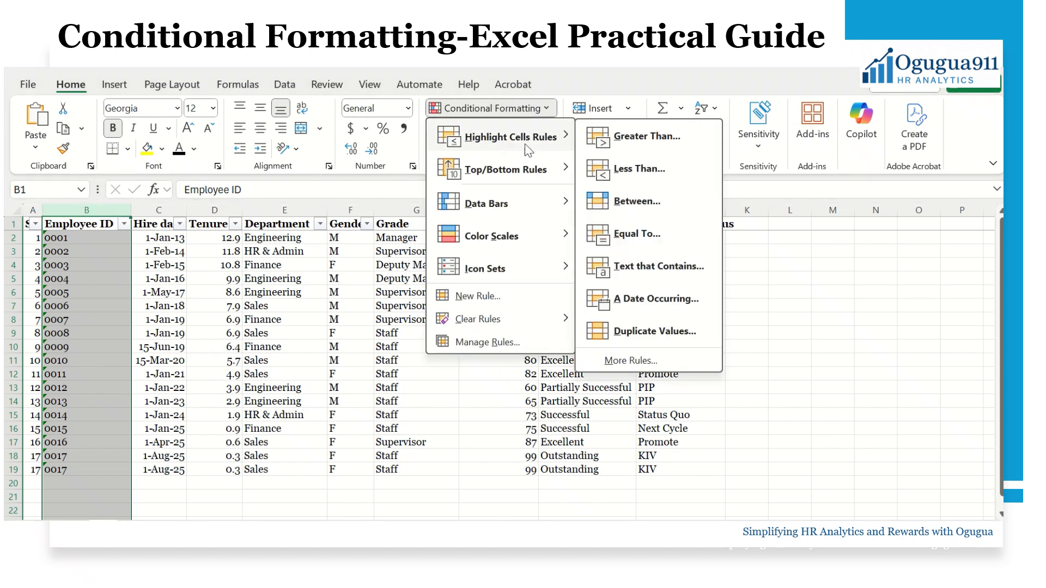
click(648, 331)
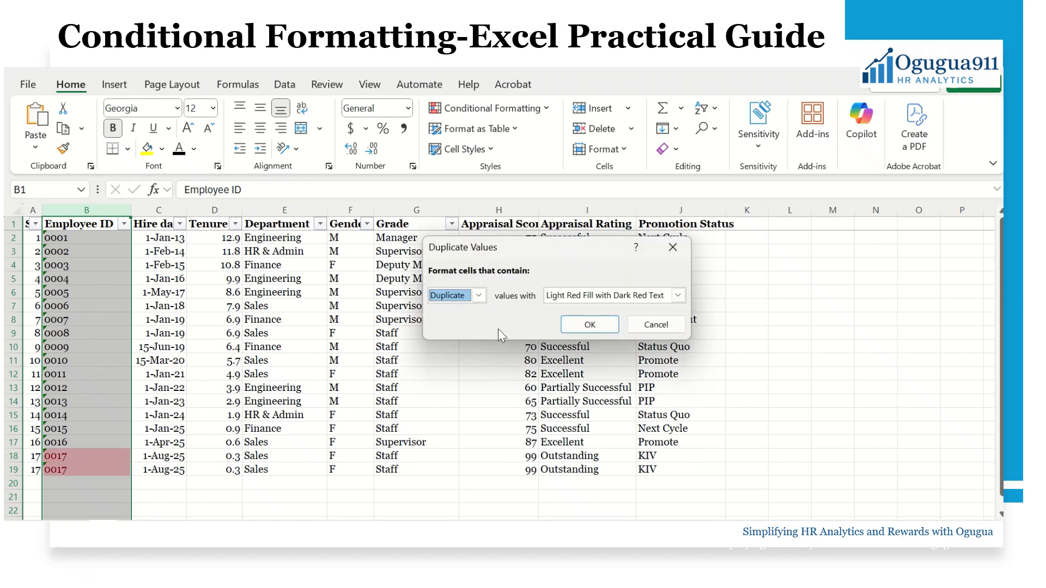
click(603, 327)
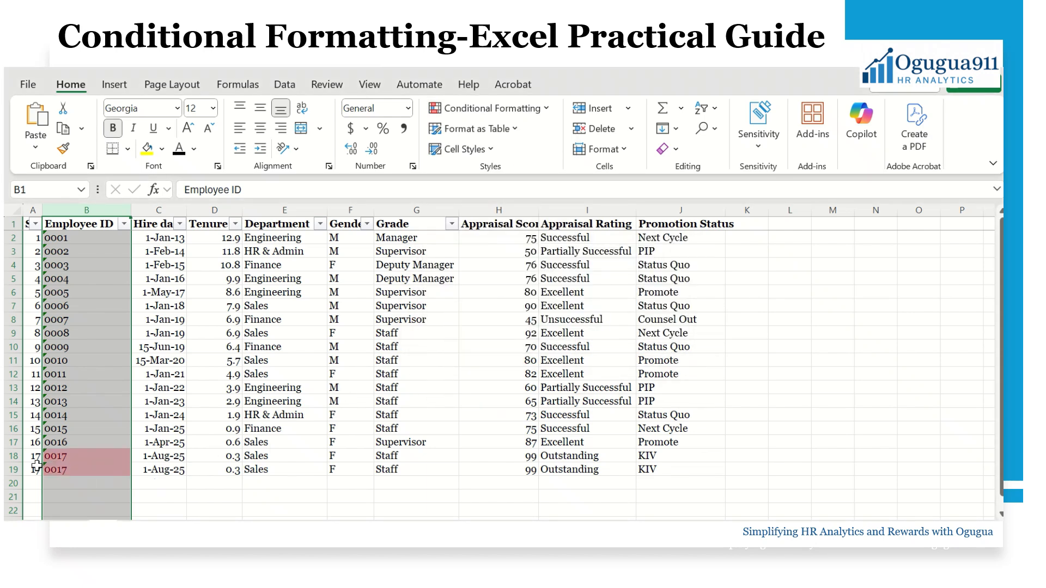
Delete the duplicate employee record in row 19
click(11, 458)
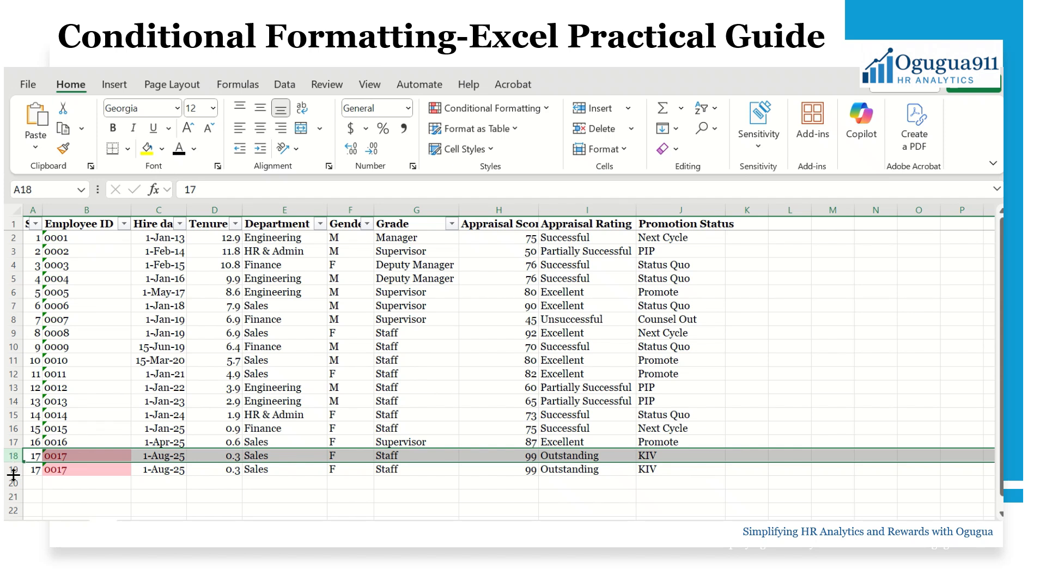
click(10, 470)
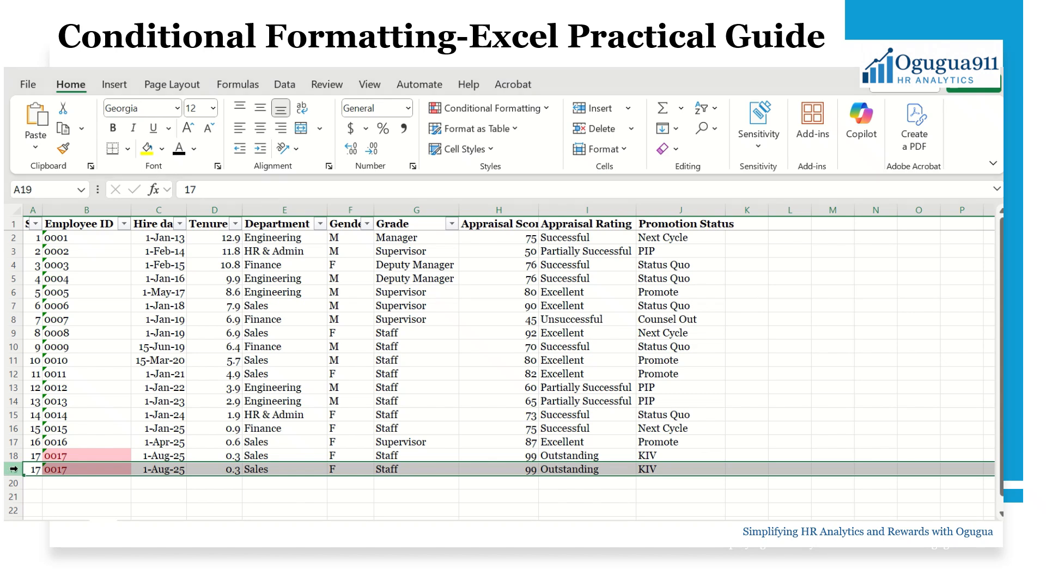
right_click(11, 470)
click(104, 323)
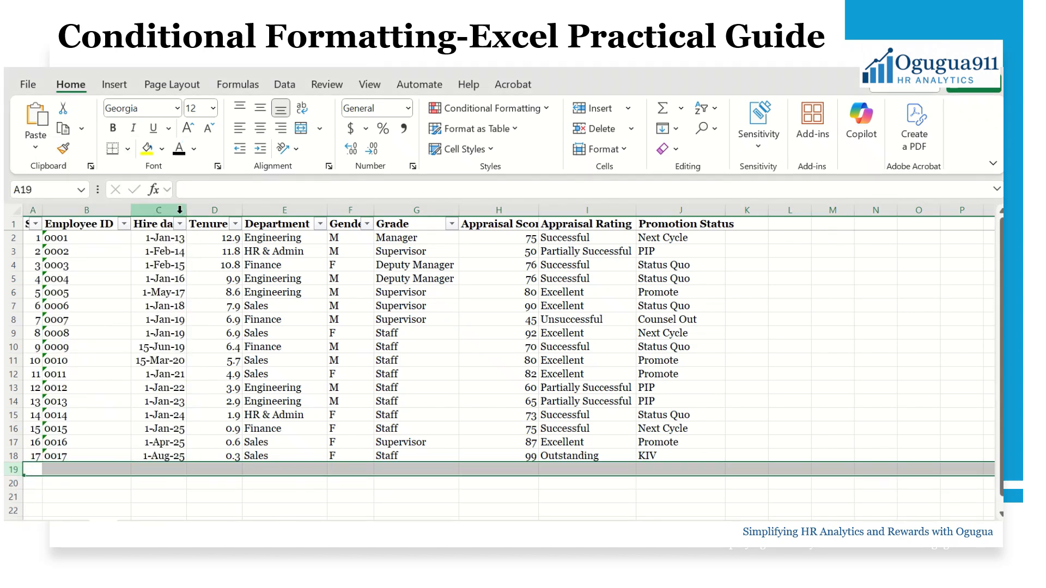
Highlight dates greater than 31-dec-23 in the Hire date column with Light Red Fill with Dark Red Text
click(159, 210)
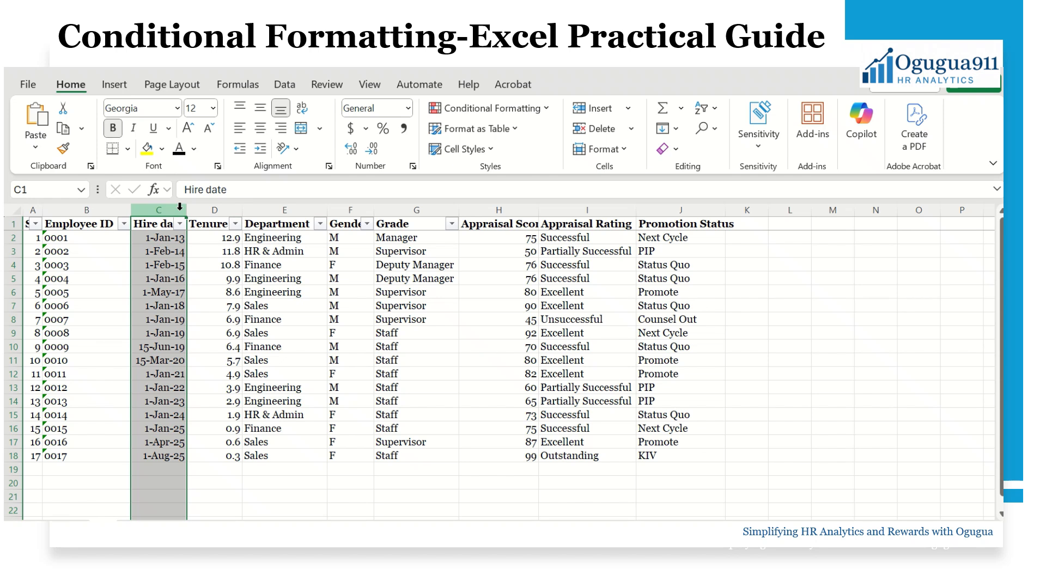
click(523, 109)
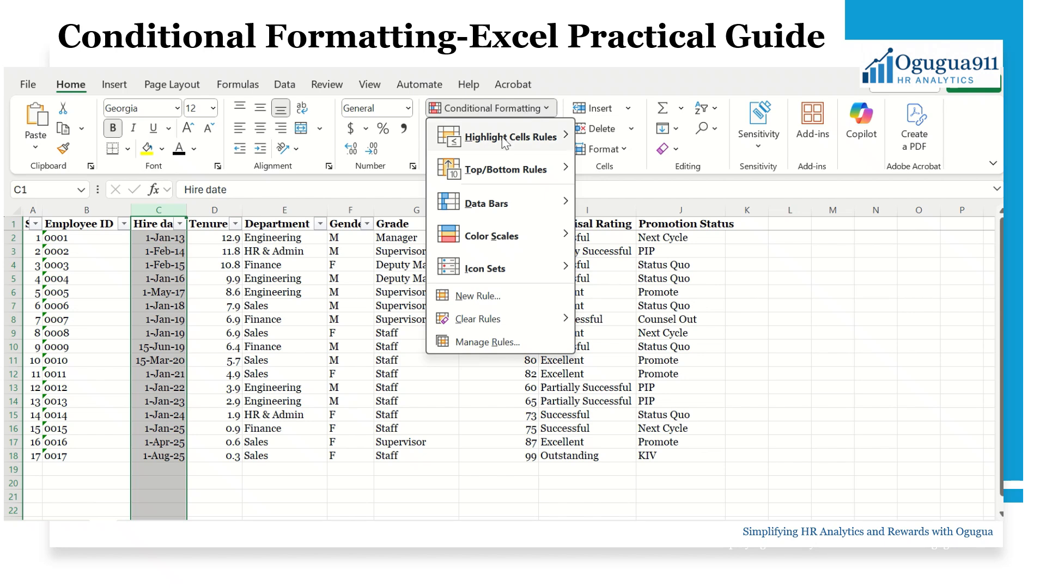
mouse_move(509, 140)
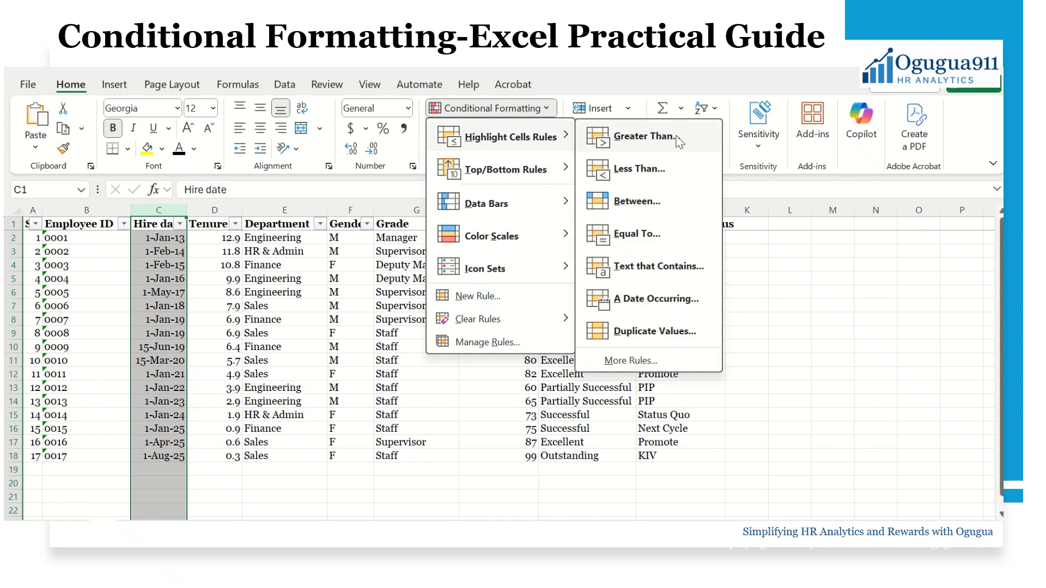
click(658, 138)
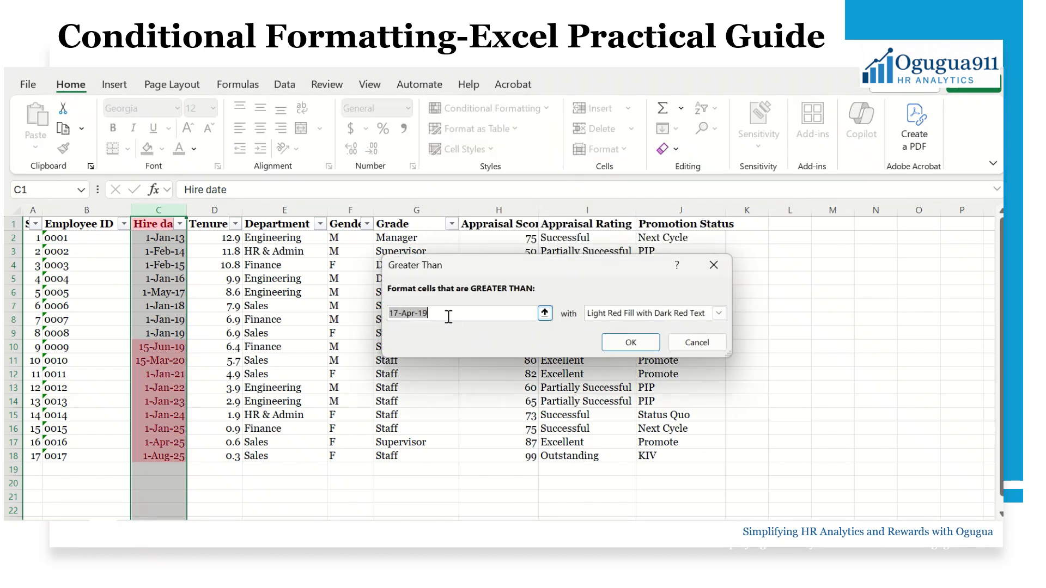
double_click(420, 311)
text(23)
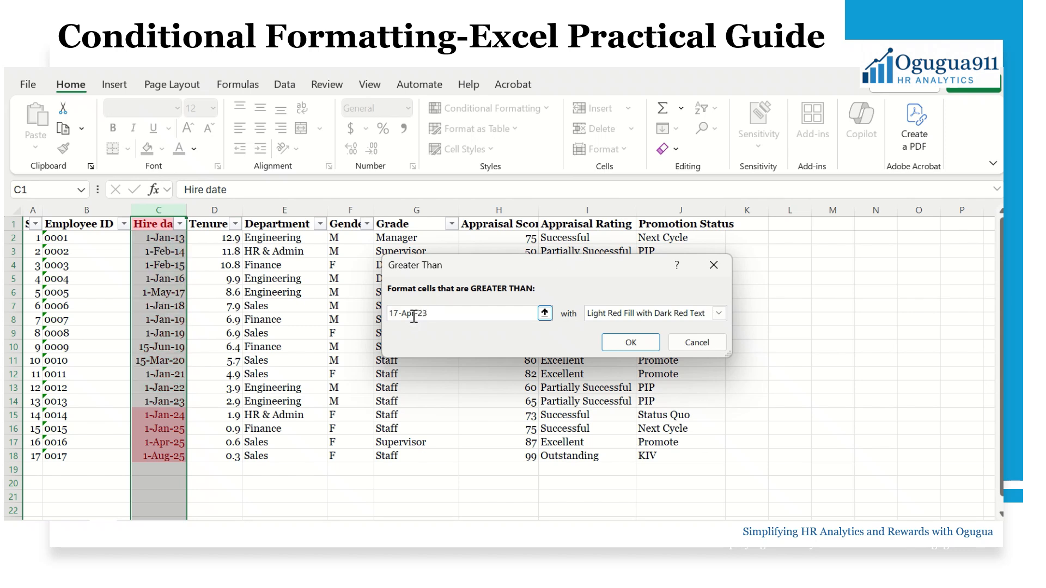
drag(404, 312, 401, 313)
text(dec)
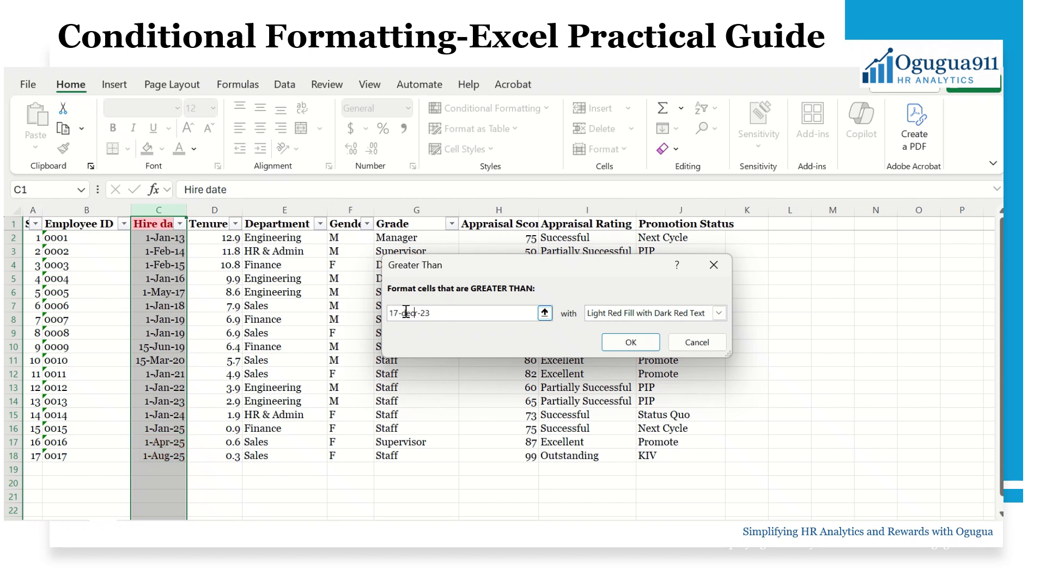
double_click(401, 313)
text(31)
click(418, 312)
key(BackSpace)
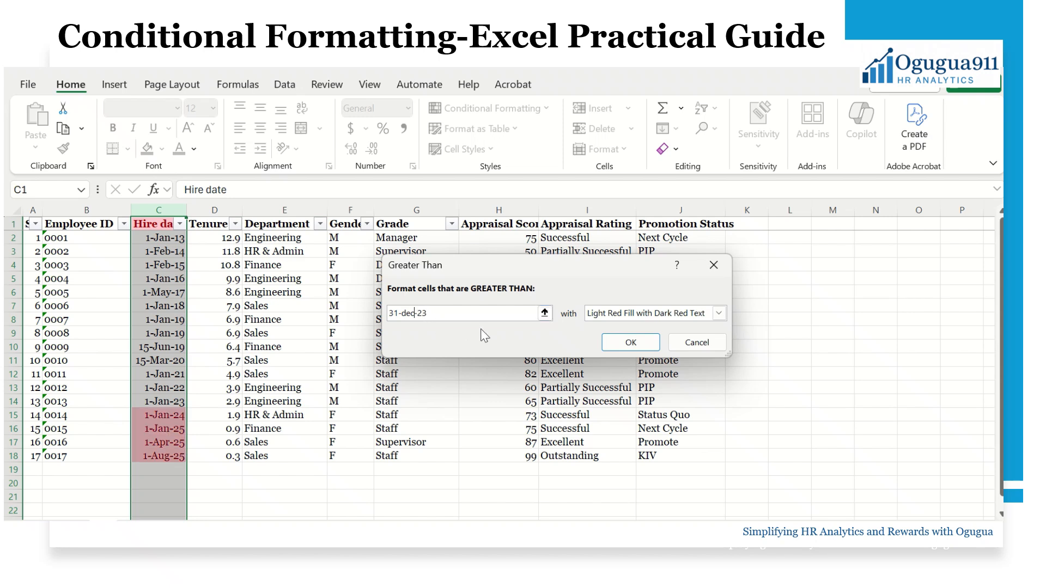
click(630, 342)
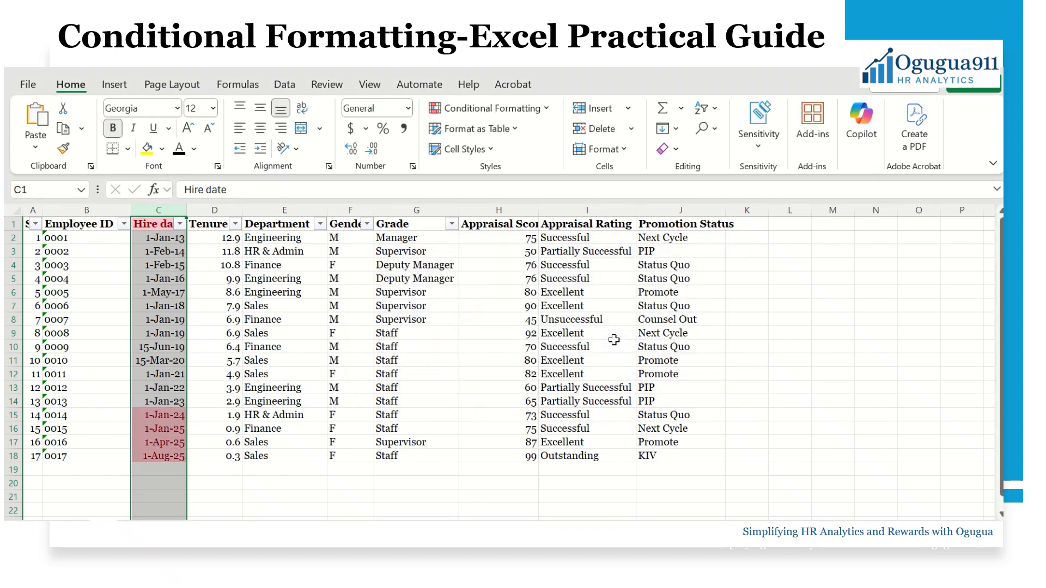
click(216, 457)
drag(168, 415, 169, 458)
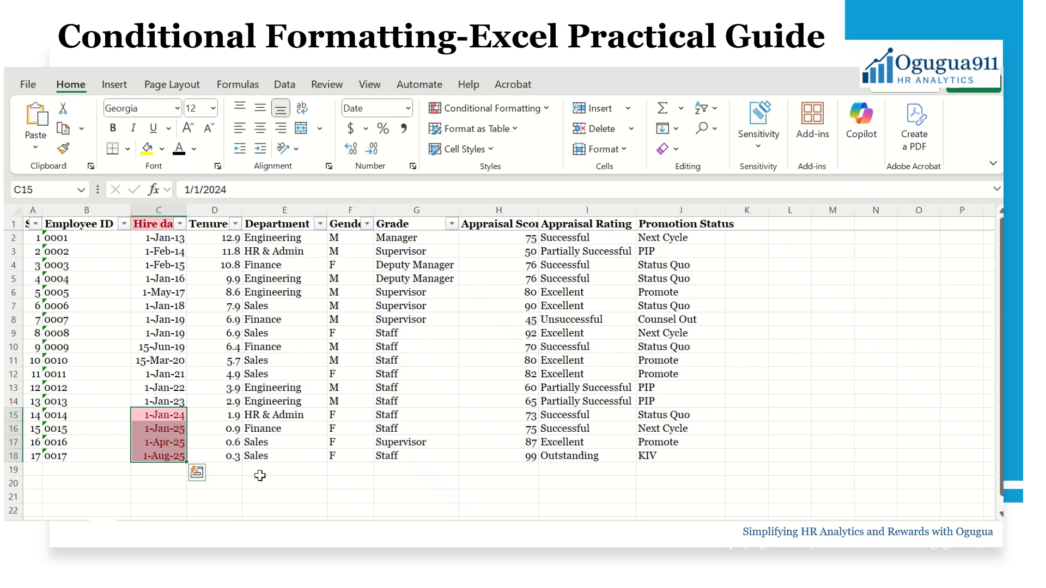
click(261, 472)
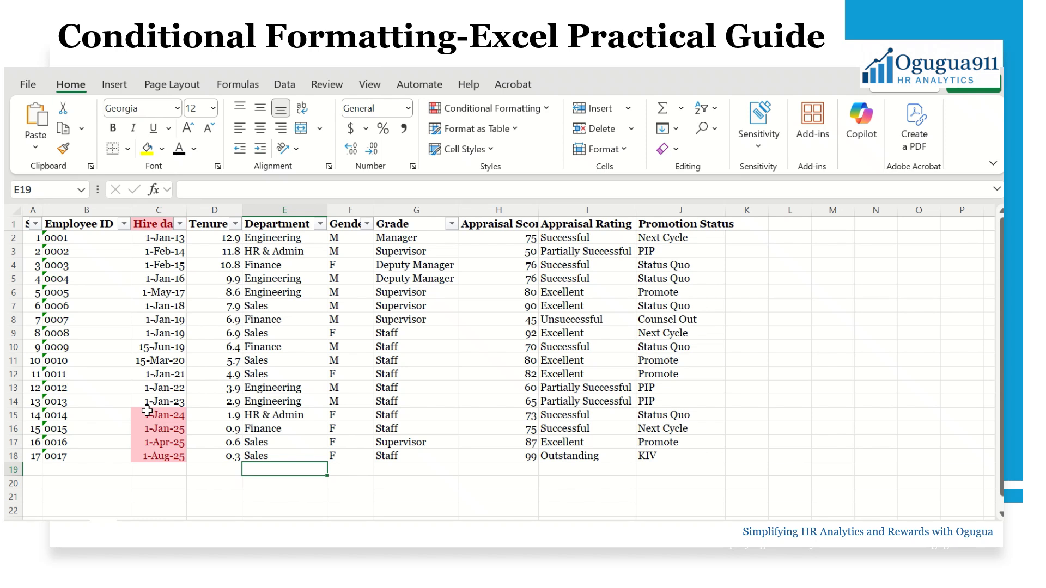
Highlight the above-average tenure values in D2:D18 with Light Red Fill with Dark Red Text
click(218, 362)
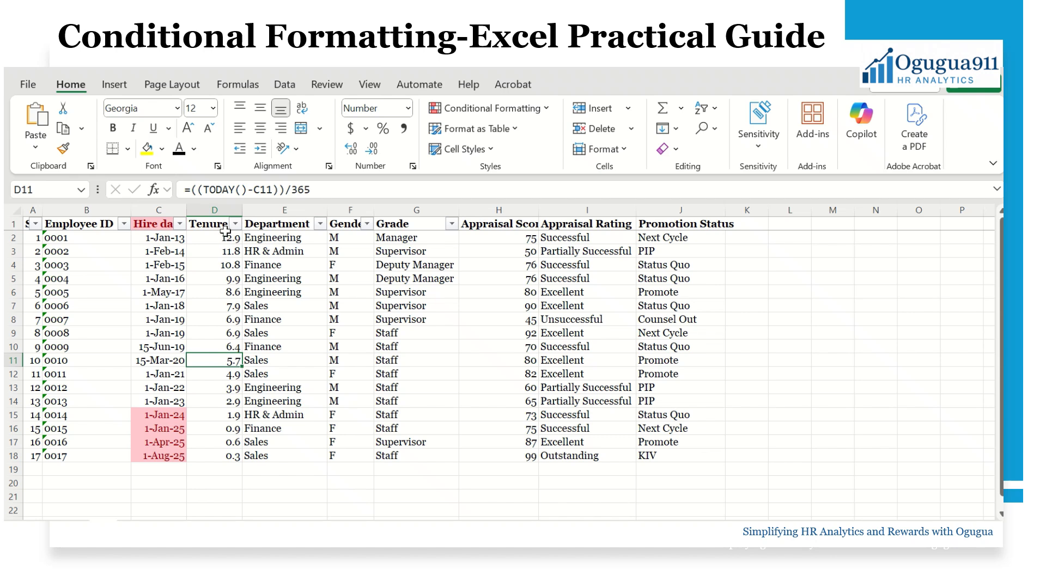
drag(225, 240, 226, 456)
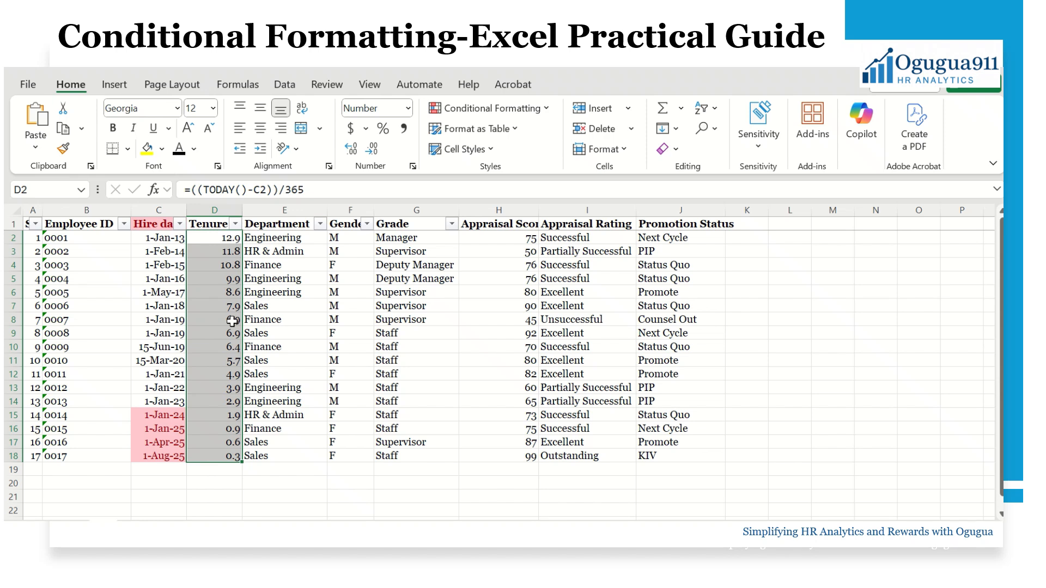
click(489, 109)
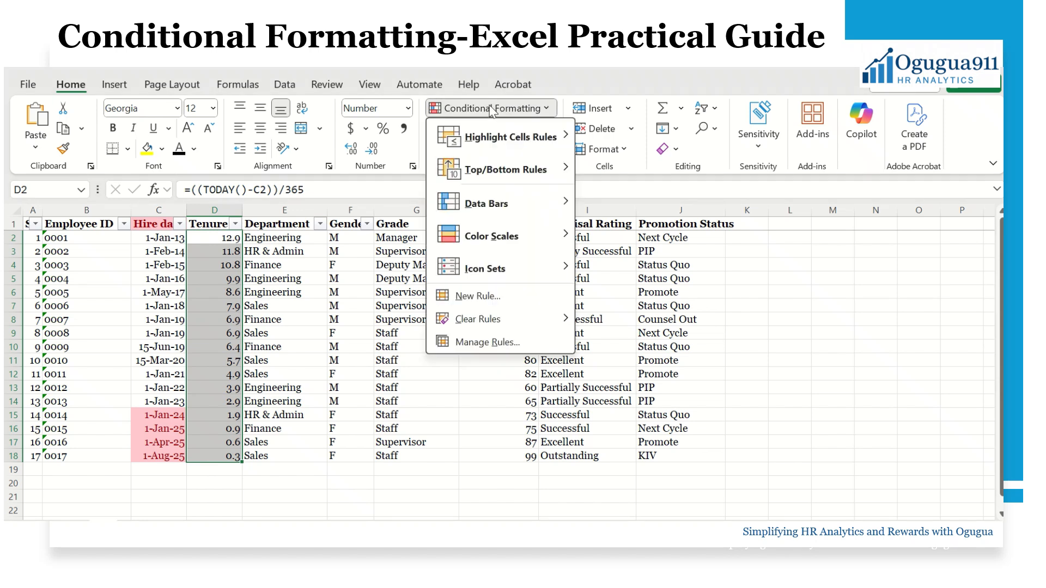
mouse_move(497, 176)
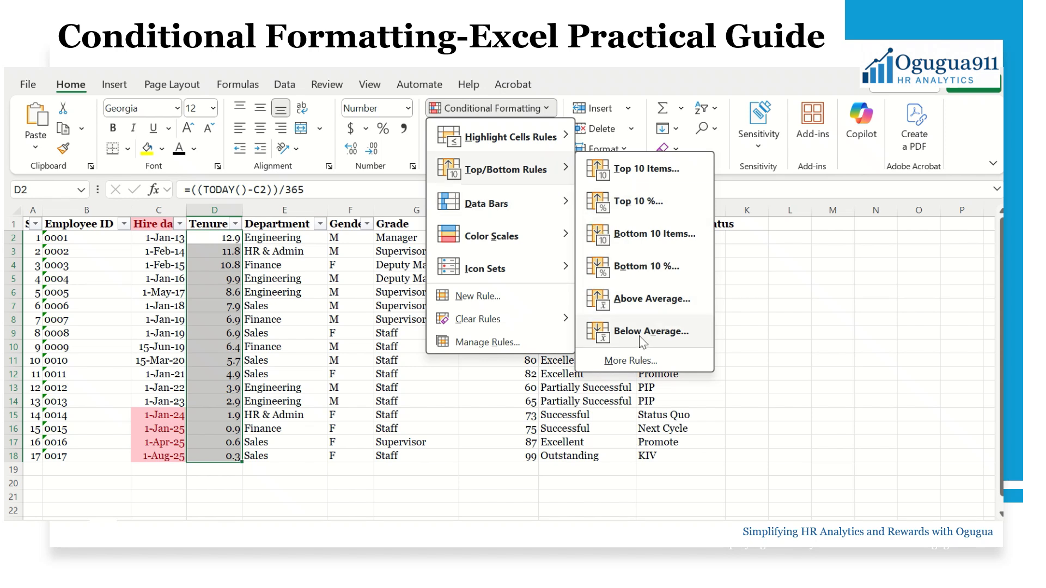
click(643, 300)
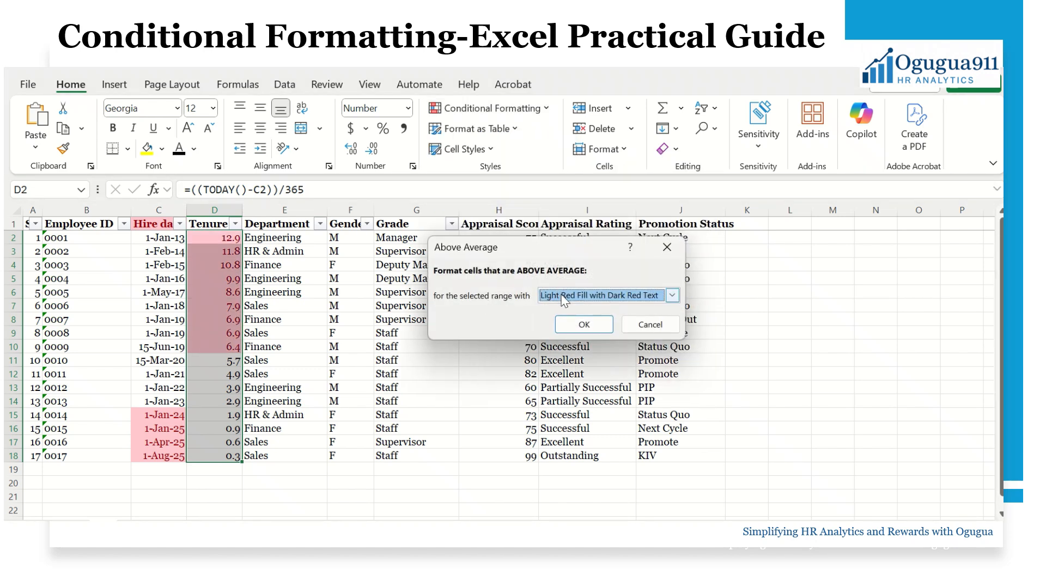
click(591, 327)
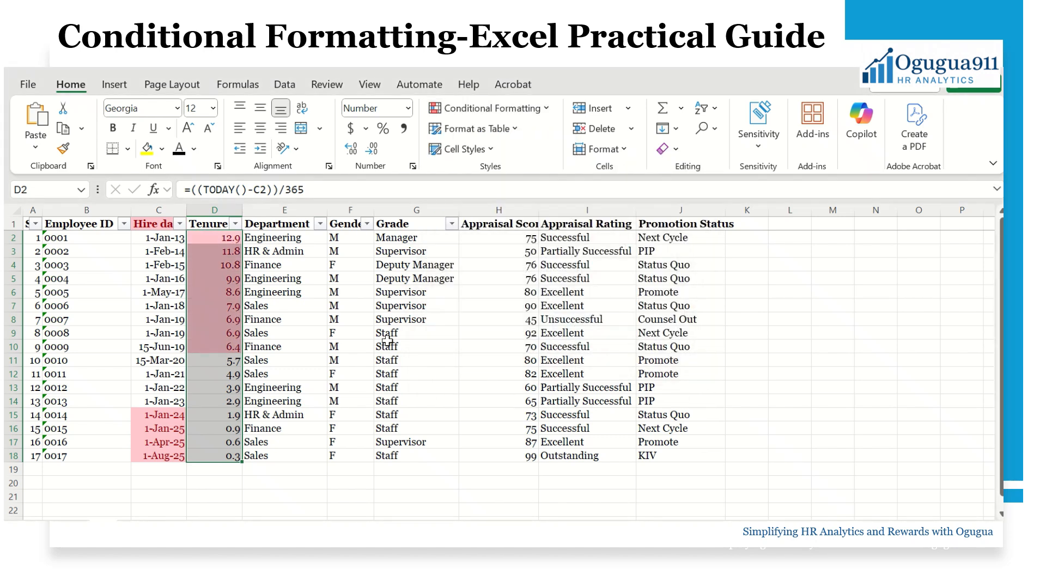
drag(226, 238, 220, 346)
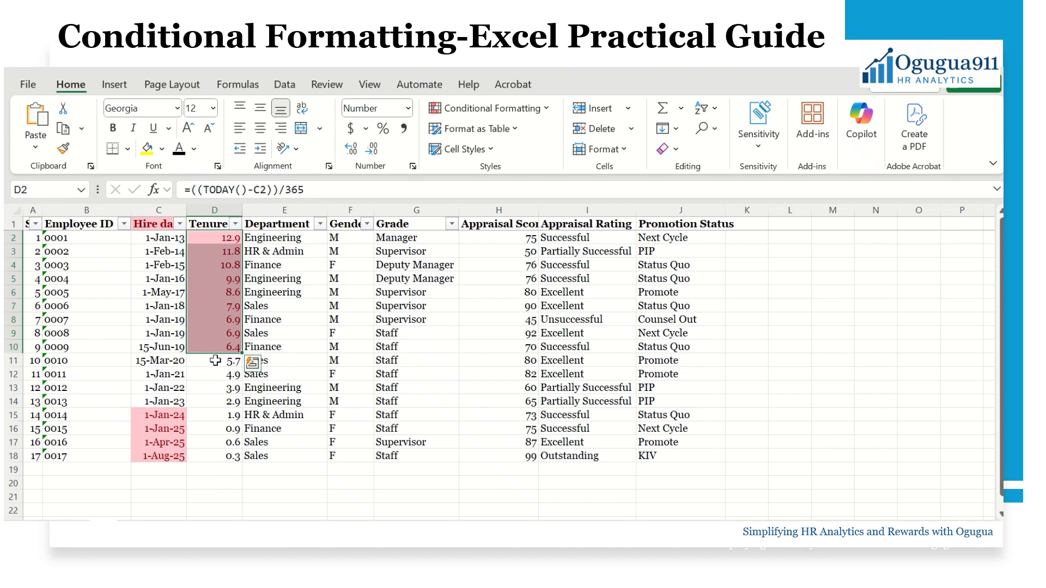
click(414, 333)
Highlight values greater than 69.9 in the Appraisal Score column with Light Red Fill with Dark Red Text
click(504, 207)
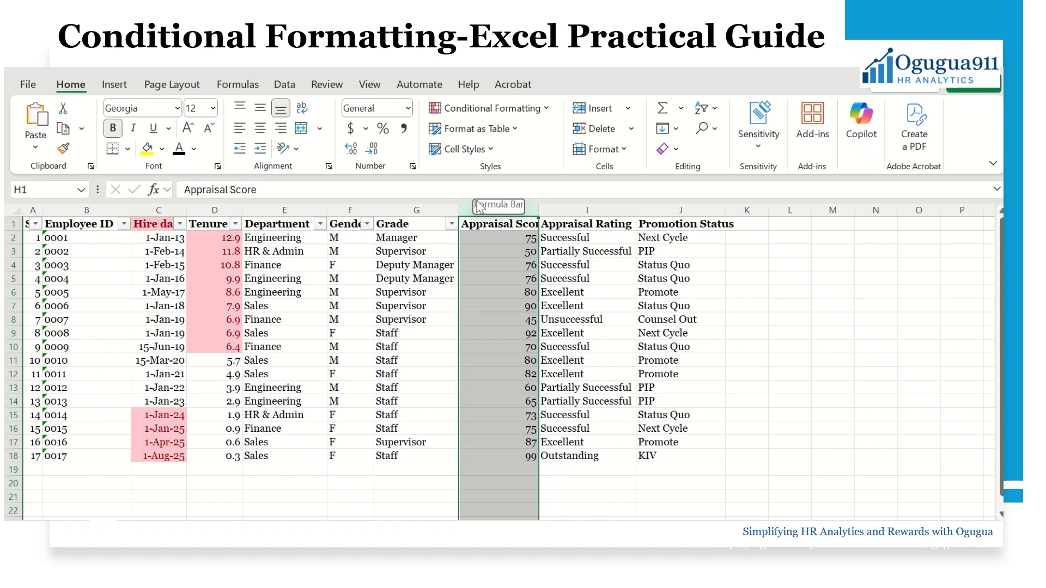
click(536, 112)
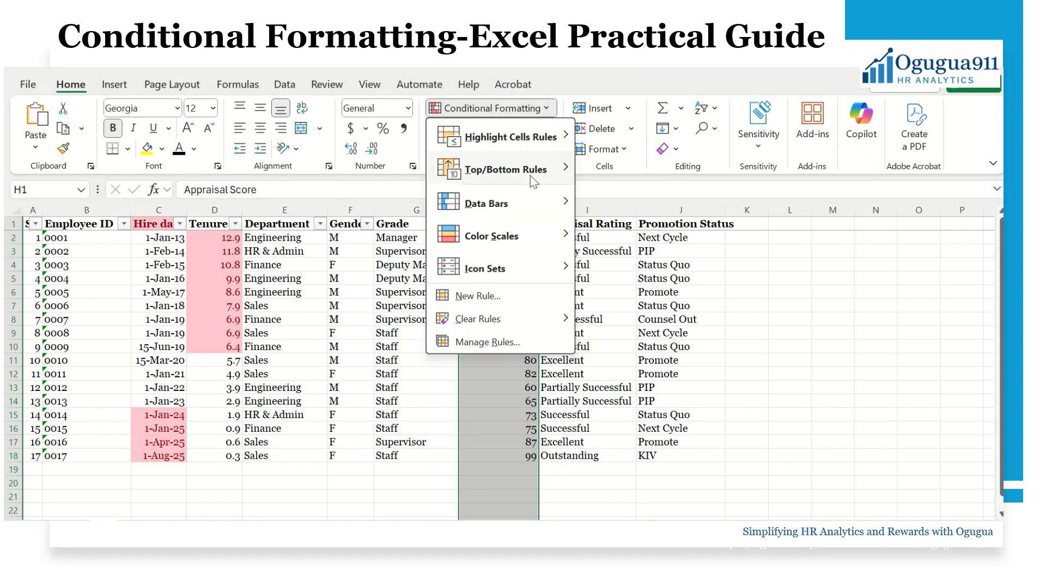
mouse_move(517, 142)
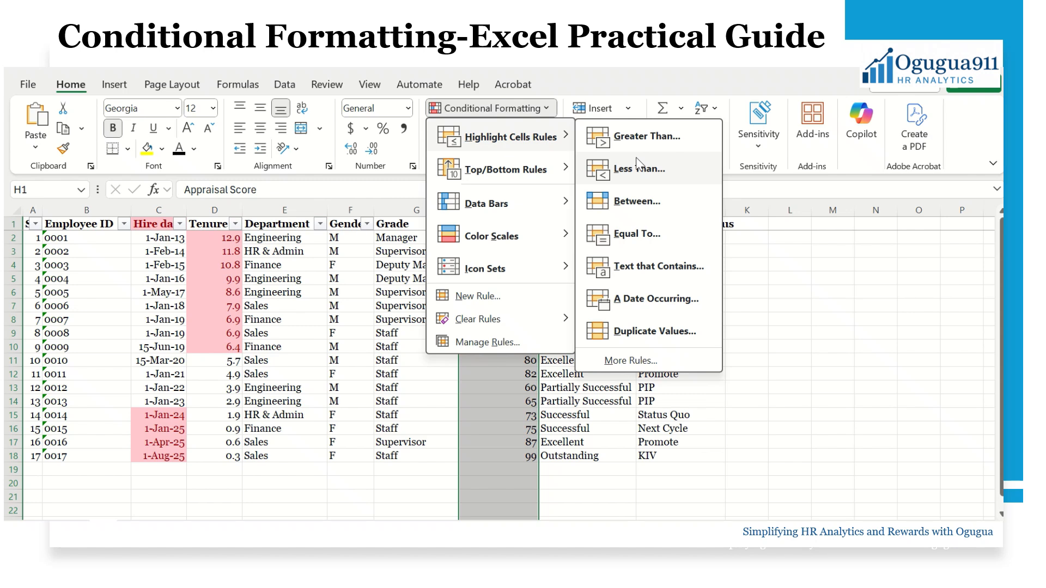
click(672, 142)
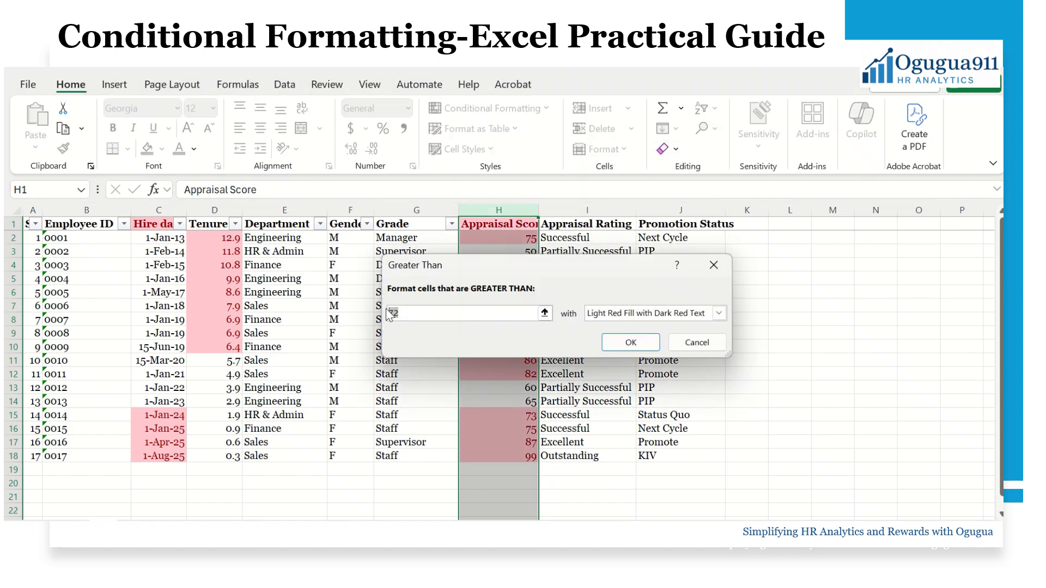
text(69.9)
click(626, 343)
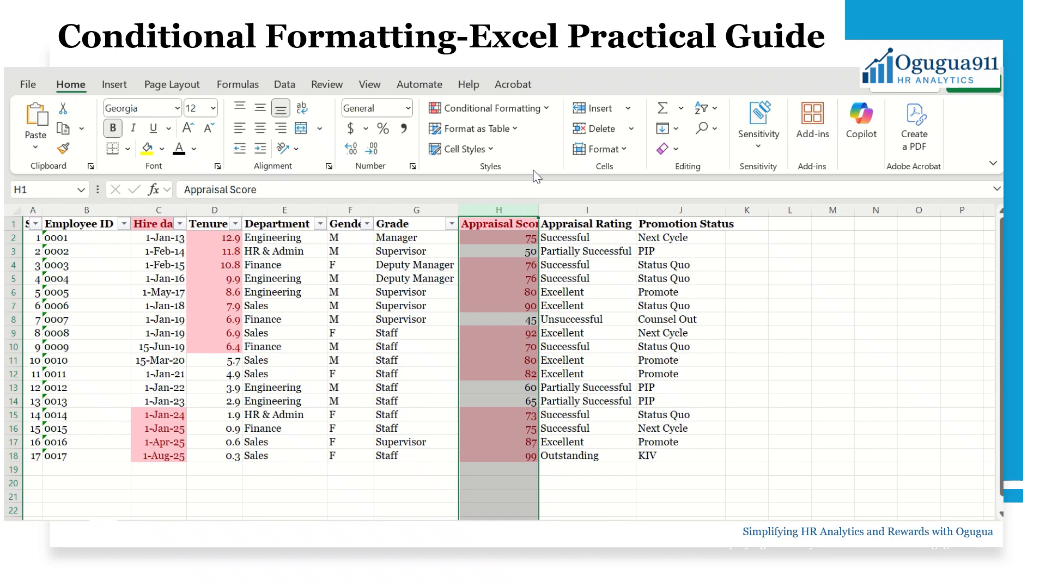
Clear the conditional formatting rules from the selected Appraisal Score column
click(543, 112)
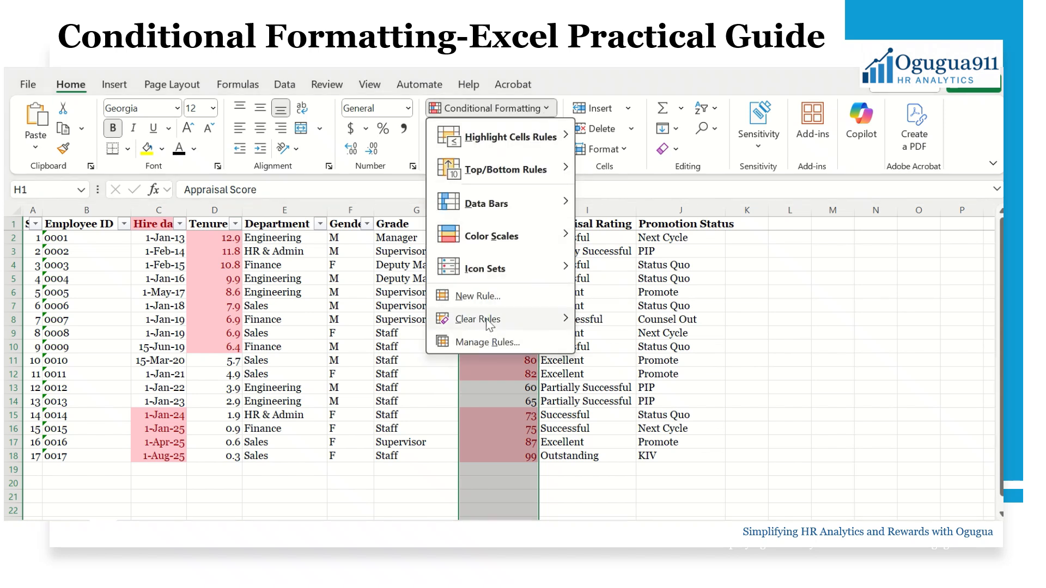
mouse_move(487, 321)
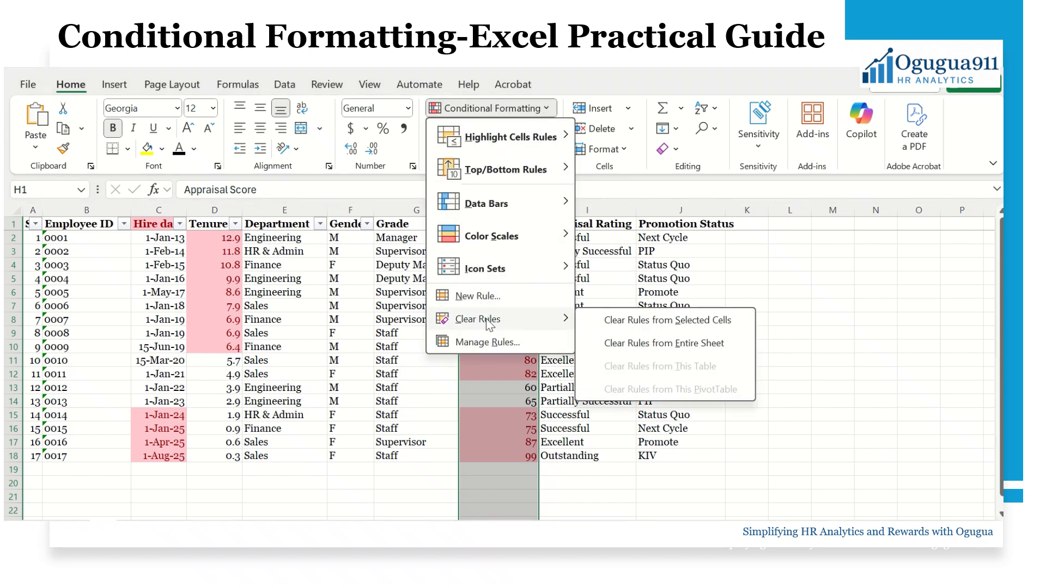
click(678, 326)
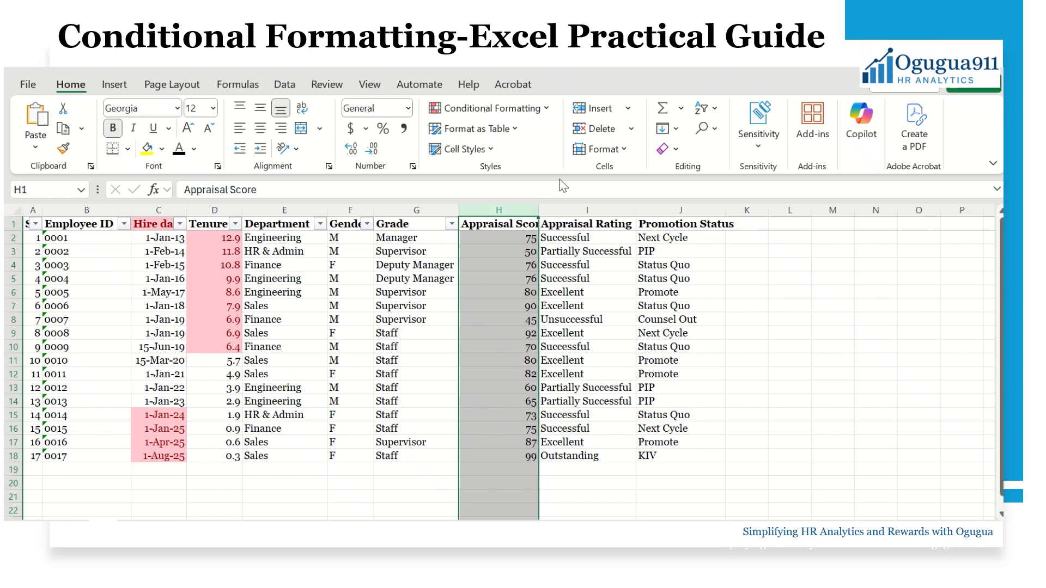
Highlight values less than 70 in the Appraisal Score column with Light Red Fill with Dark Red Text
click(500, 109)
mouse_move(501, 138)
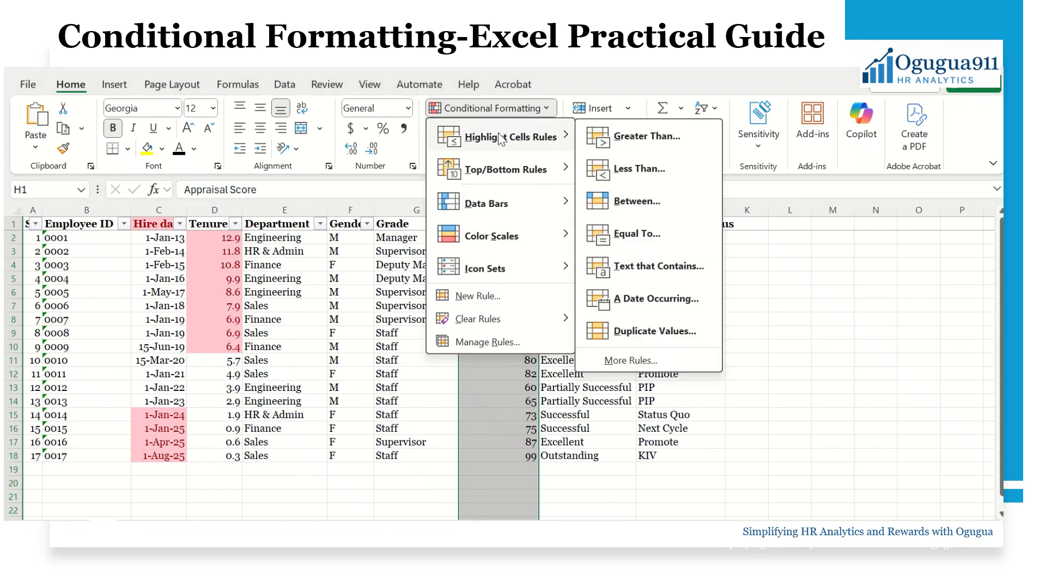
click(649, 169)
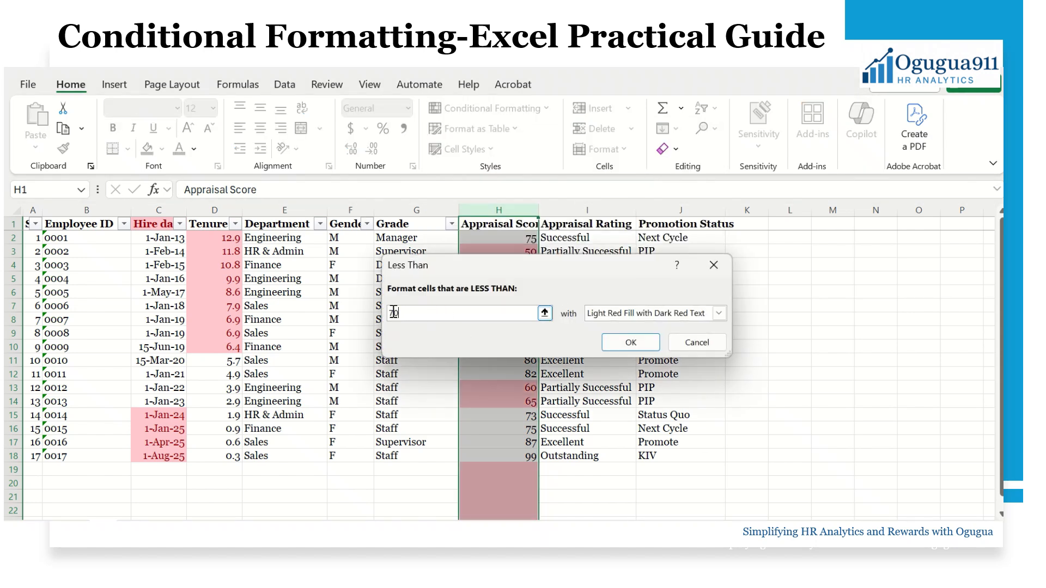
click(628, 344)
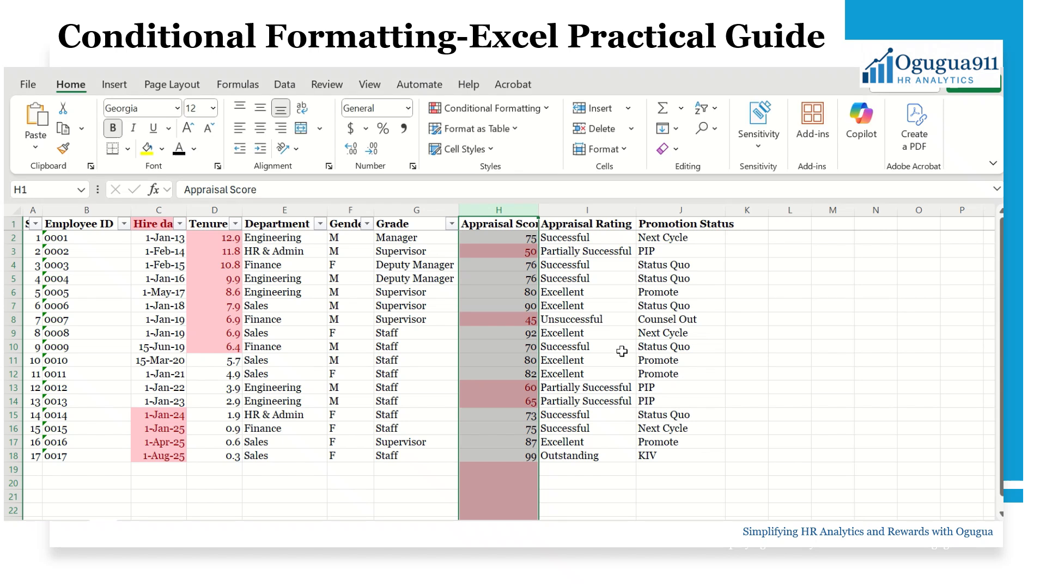
click(490, 373)
drag(514, 251, 519, 400)
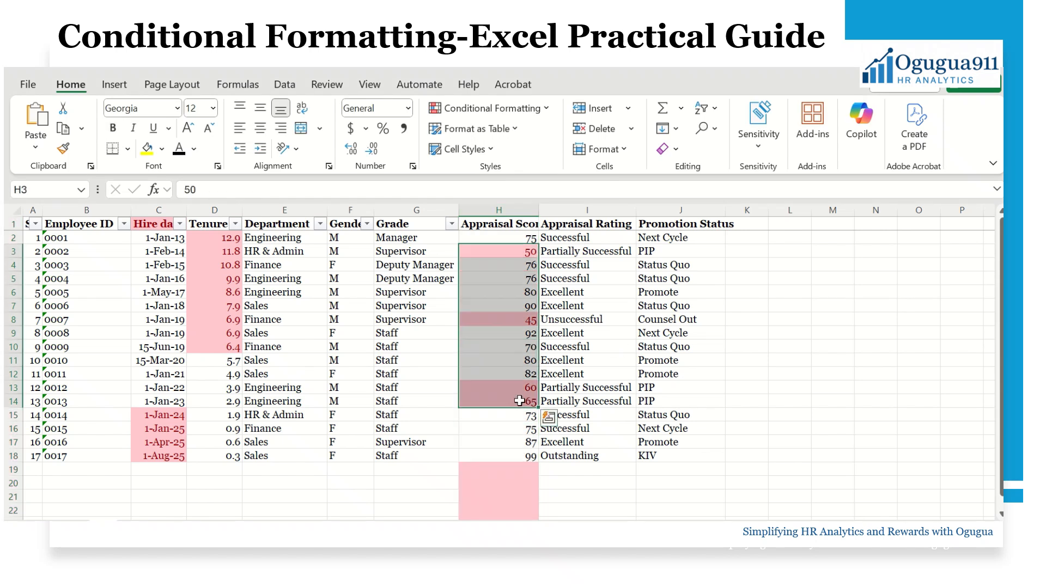
click(599, 374)
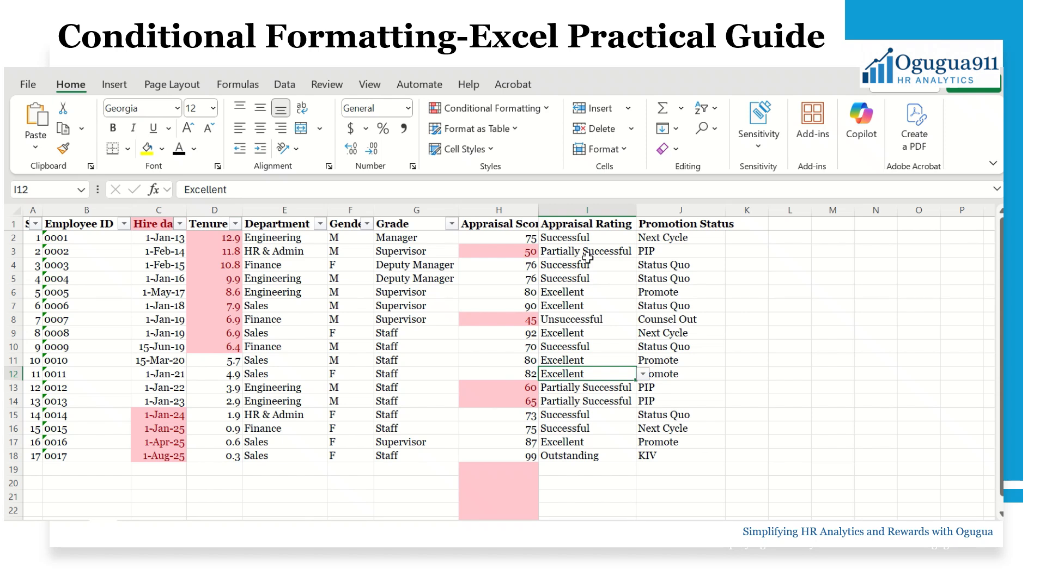
Define a new formatting rule on the Appraisal Rating column for cells with specific text beginning with "Partially"
click(585, 211)
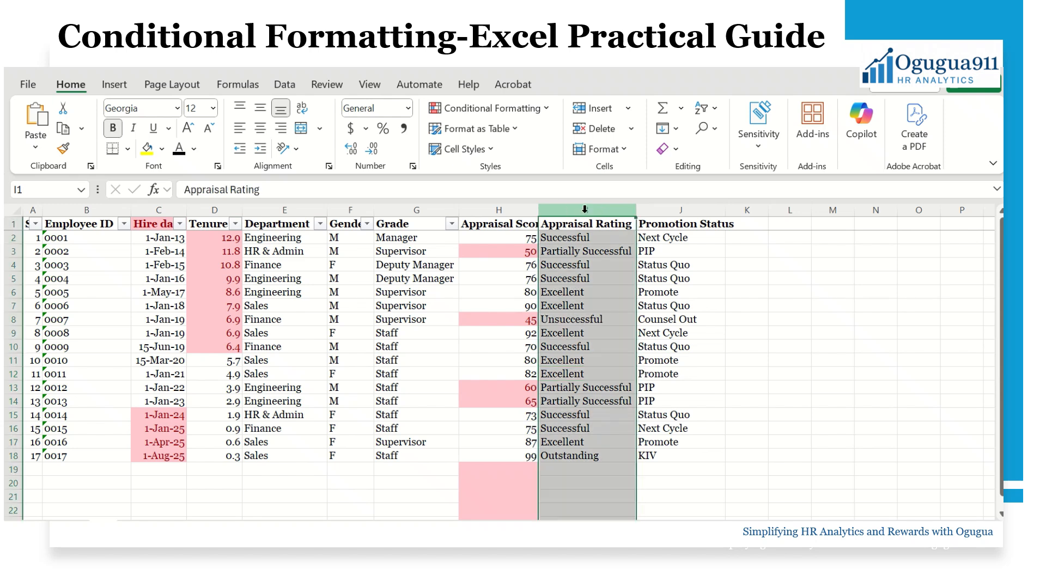
click(534, 109)
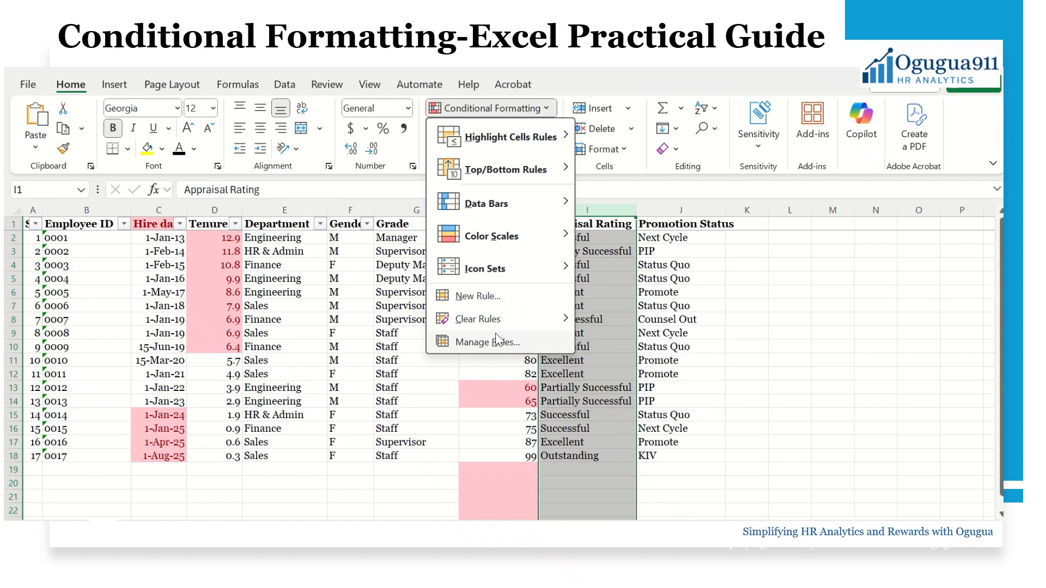
click(474, 295)
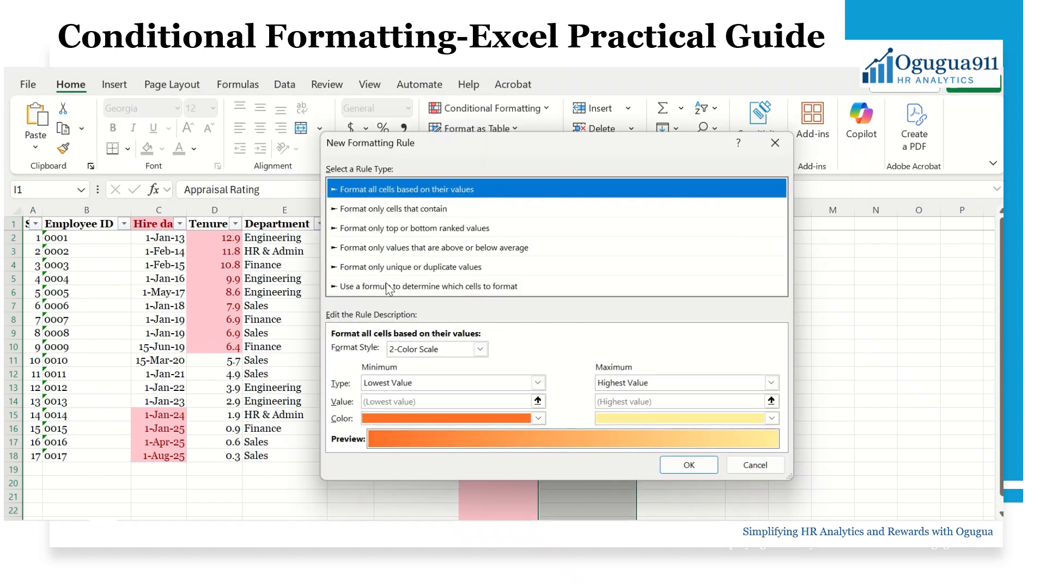
click(403, 209)
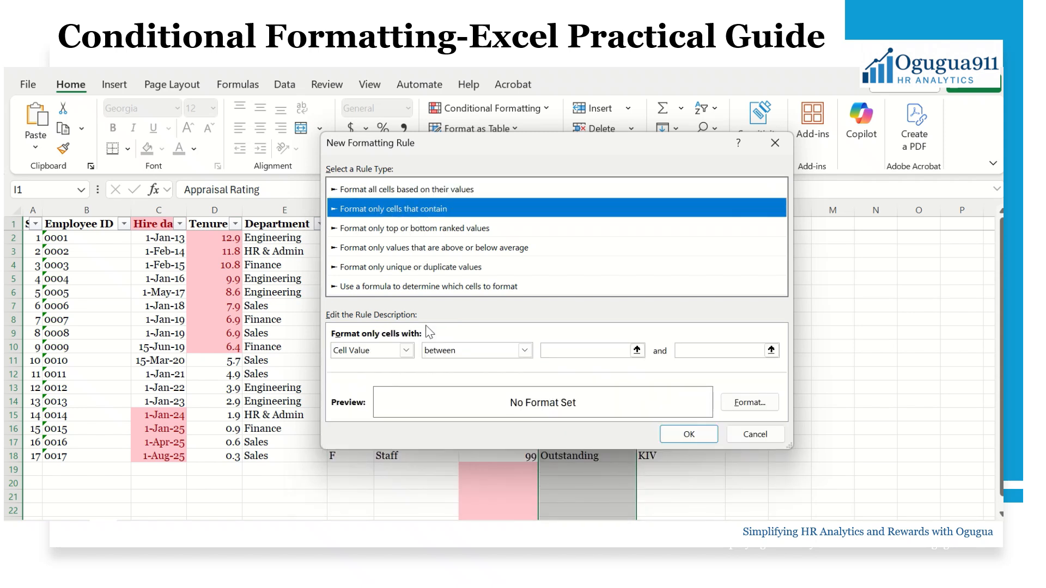
click(406, 350)
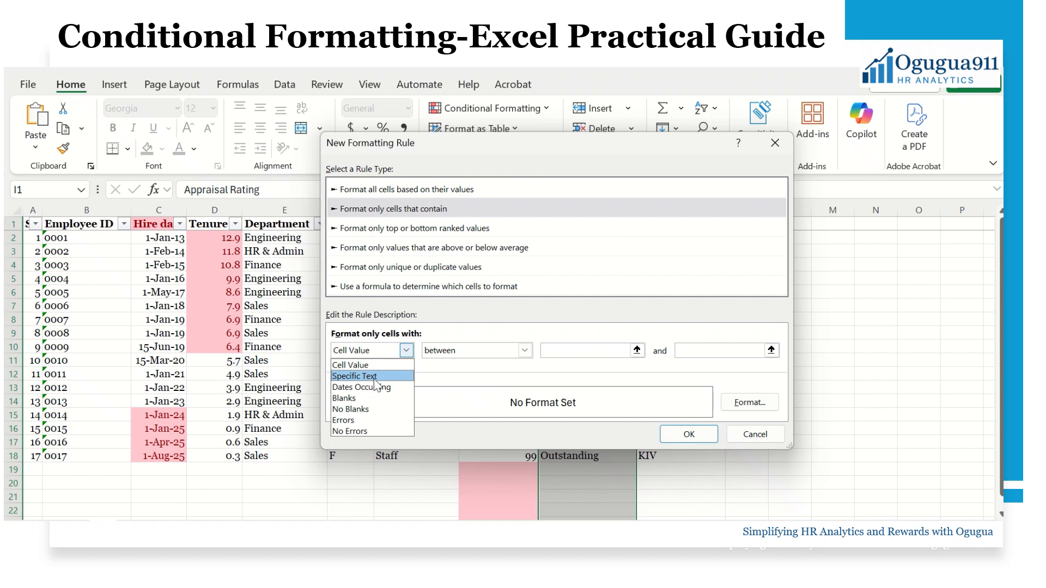
click(375, 381)
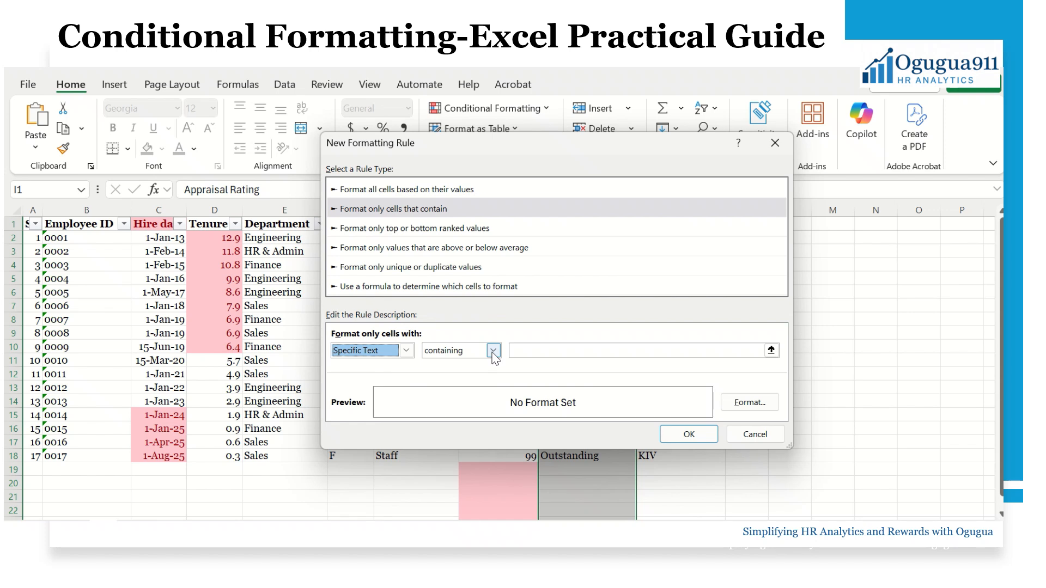
click(493, 351)
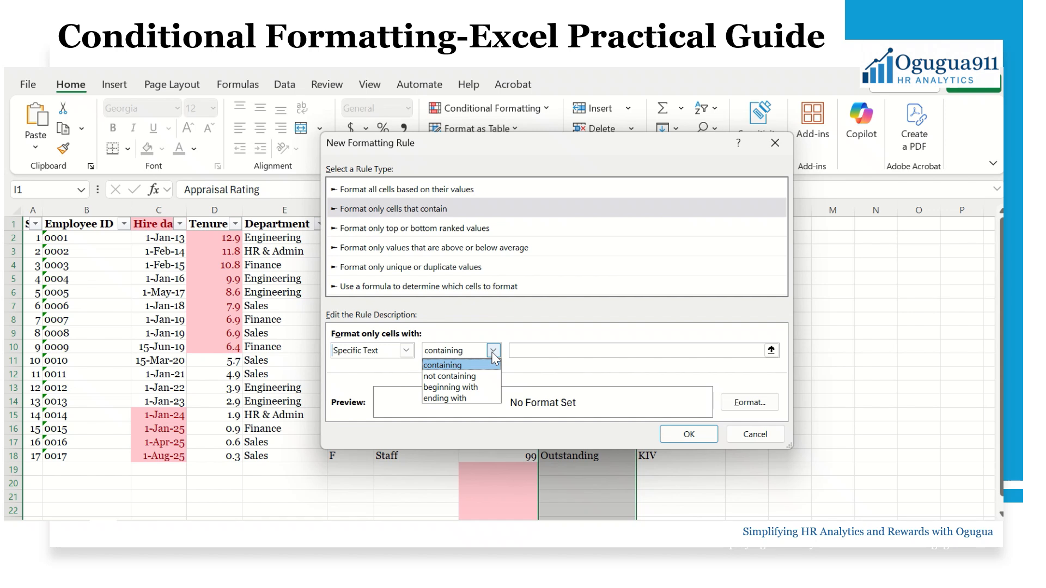
click(439, 392)
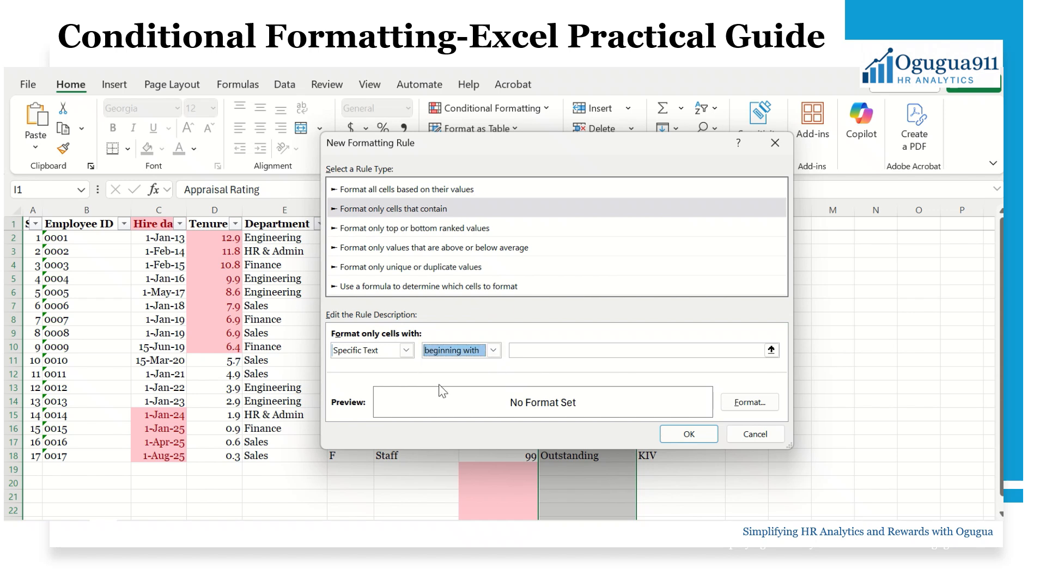
click(529, 352)
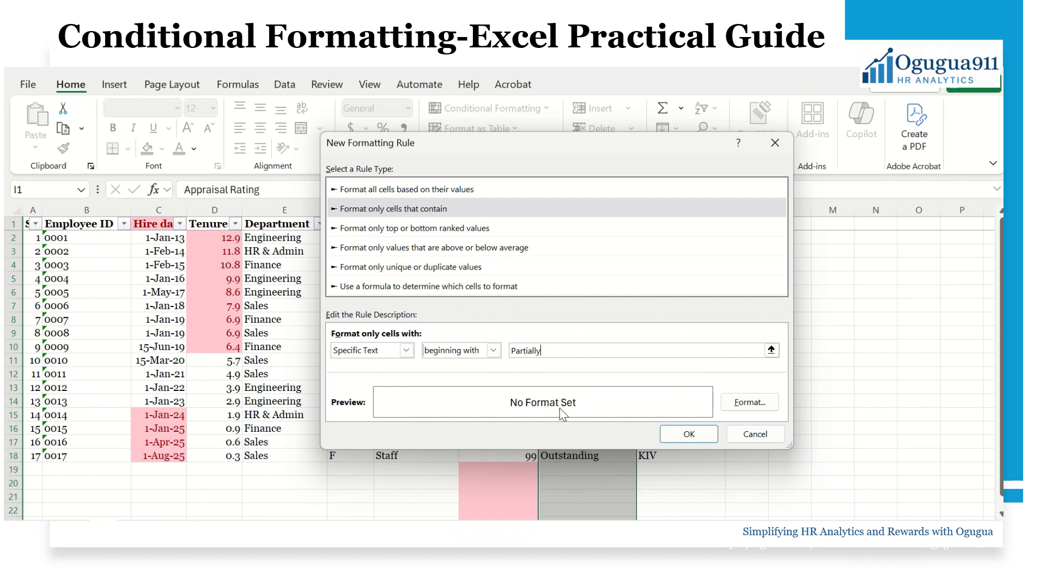
Set the rule's font color to dark orange with strikethrough off and apply the rule to the column
click(760, 405)
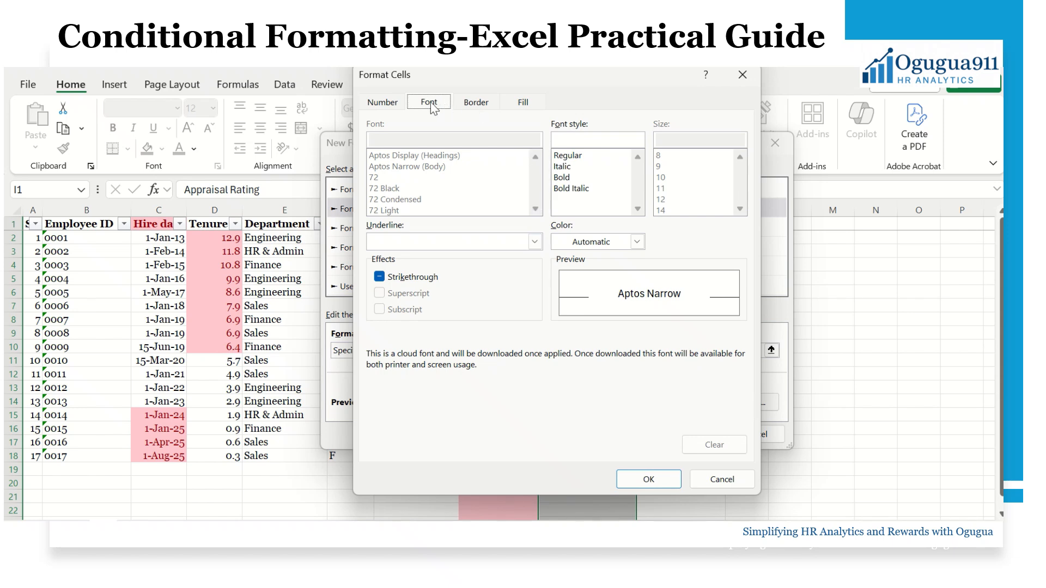
click(634, 243)
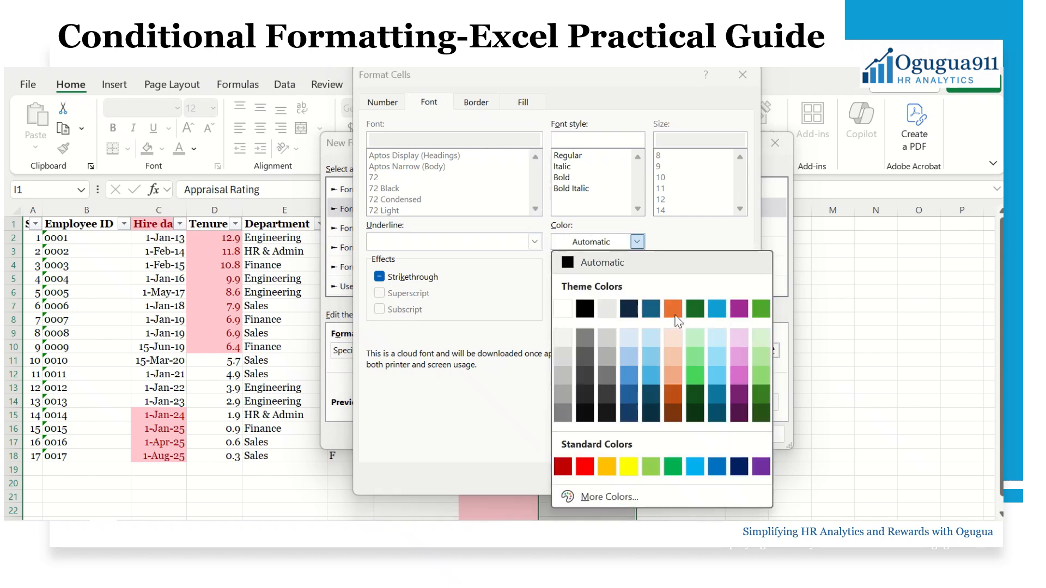
click(674, 399)
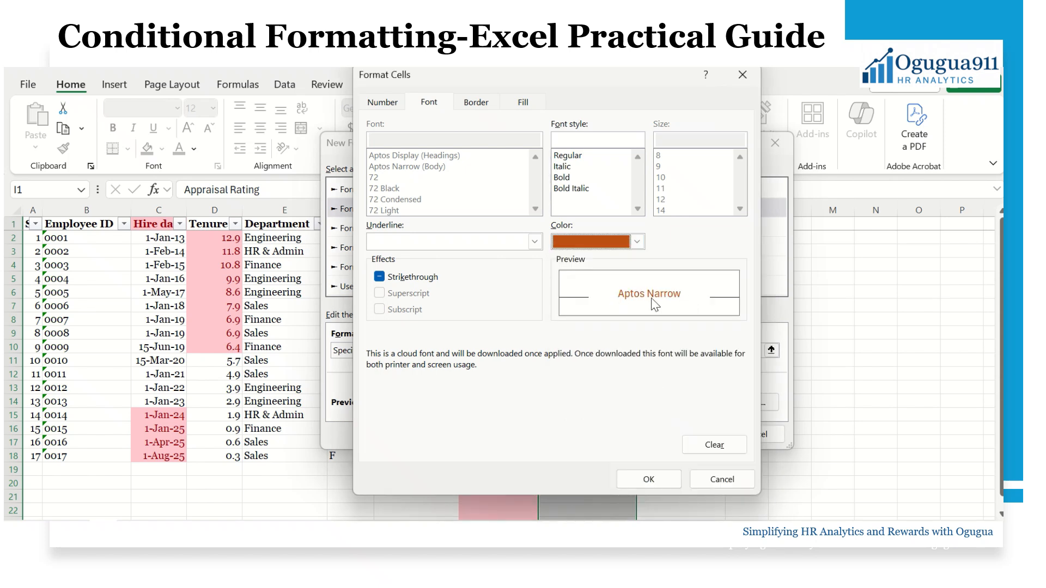
click(380, 278)
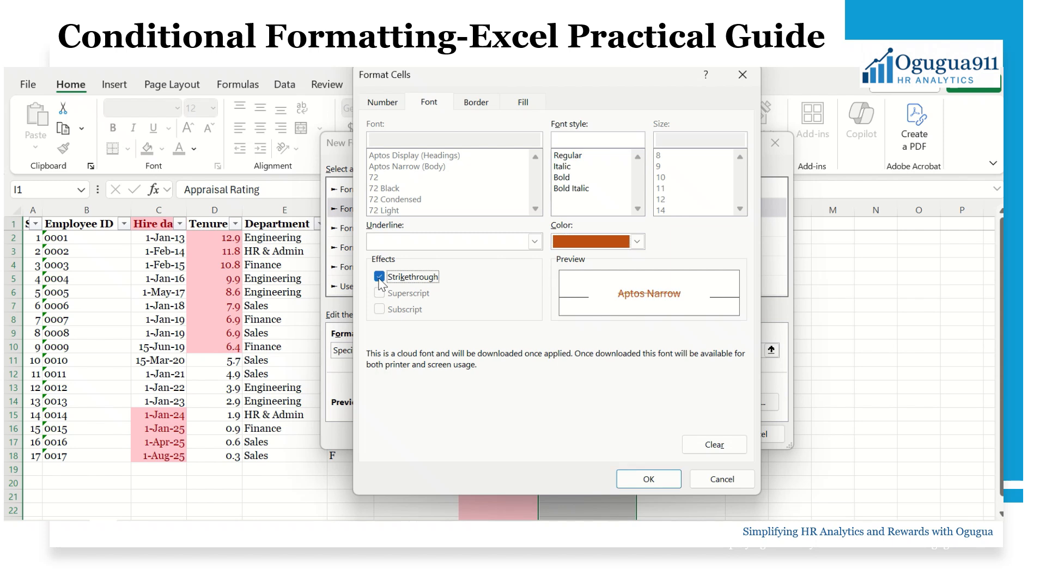
click(380, 278)
click(648, 479)
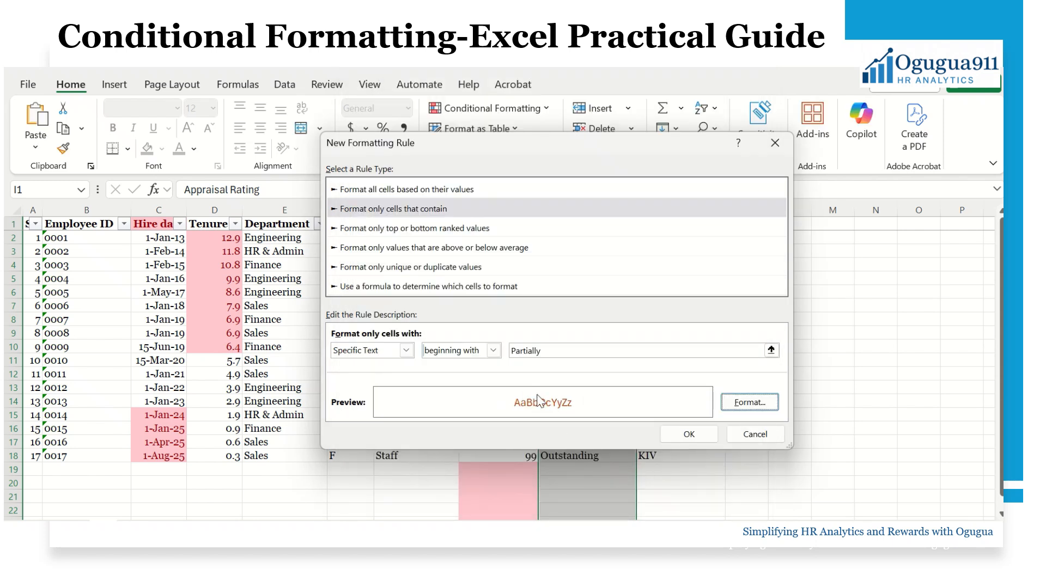
click(690, 435)
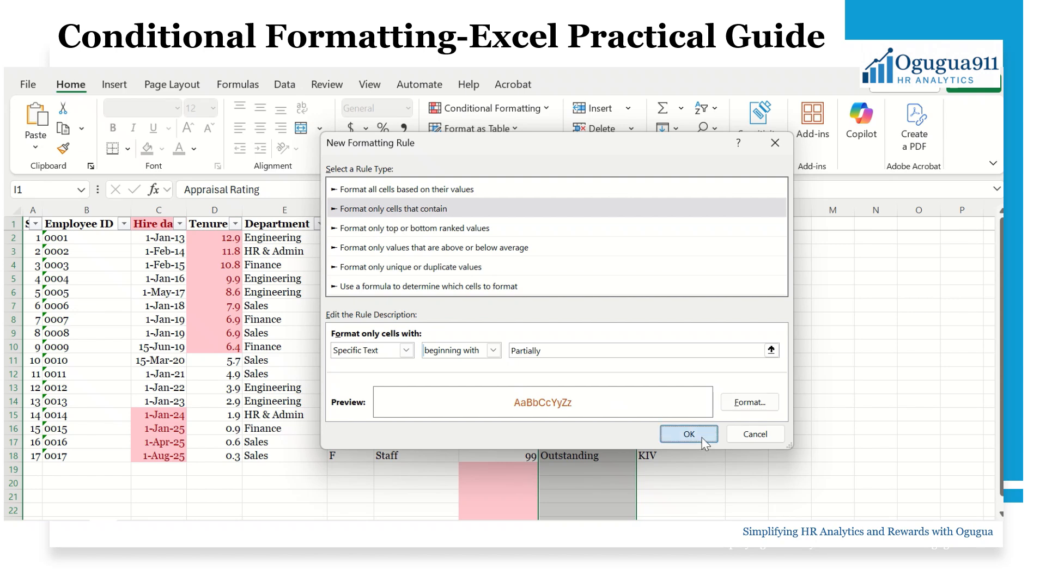
click(575, 252)
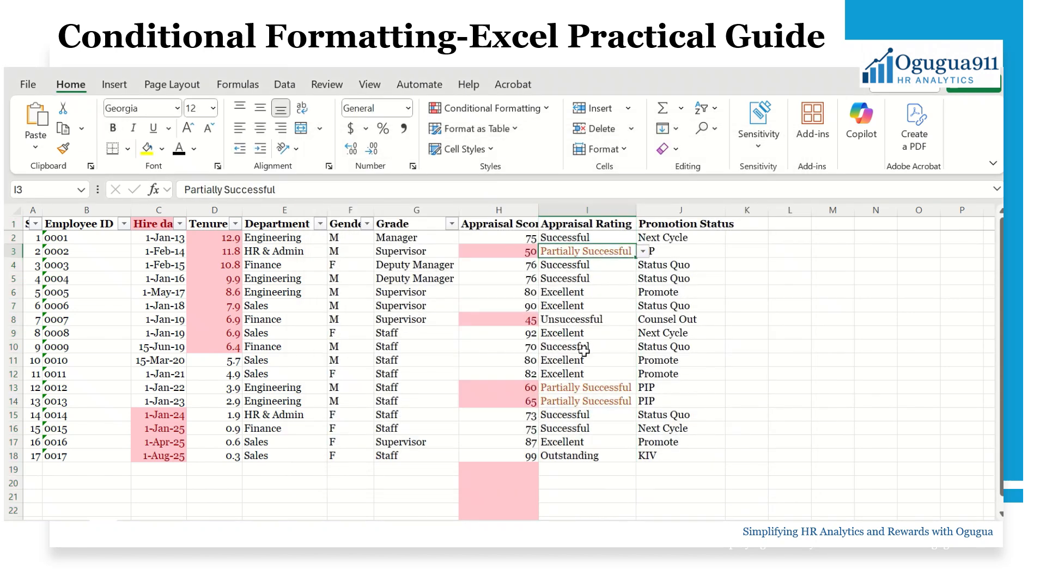
click(593, 388)
click(598, 401)
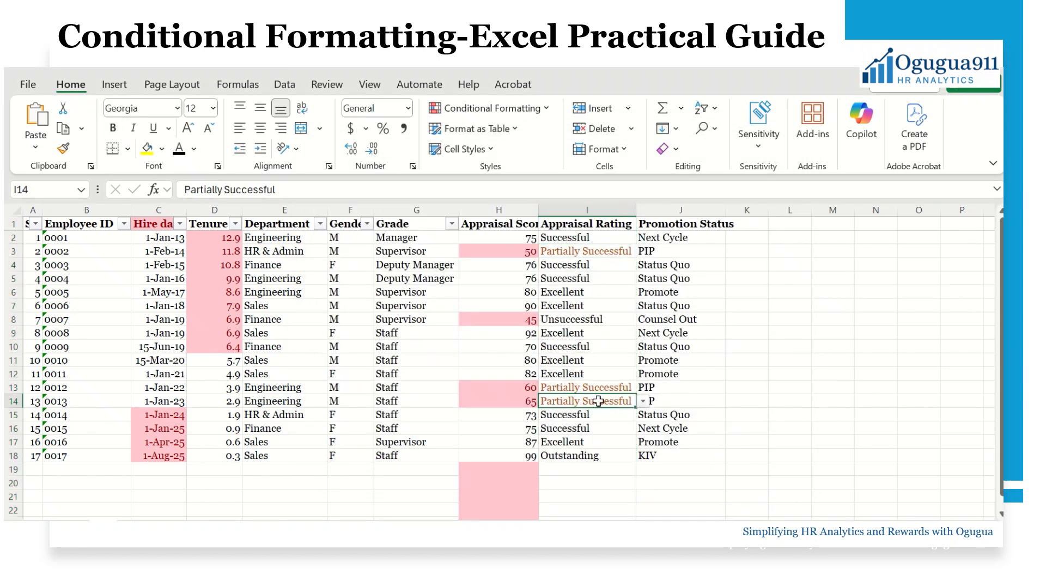
Change the appraisal rating in I7 to Partially Successful and the one in I13 to Outstanding
click(578, 305)
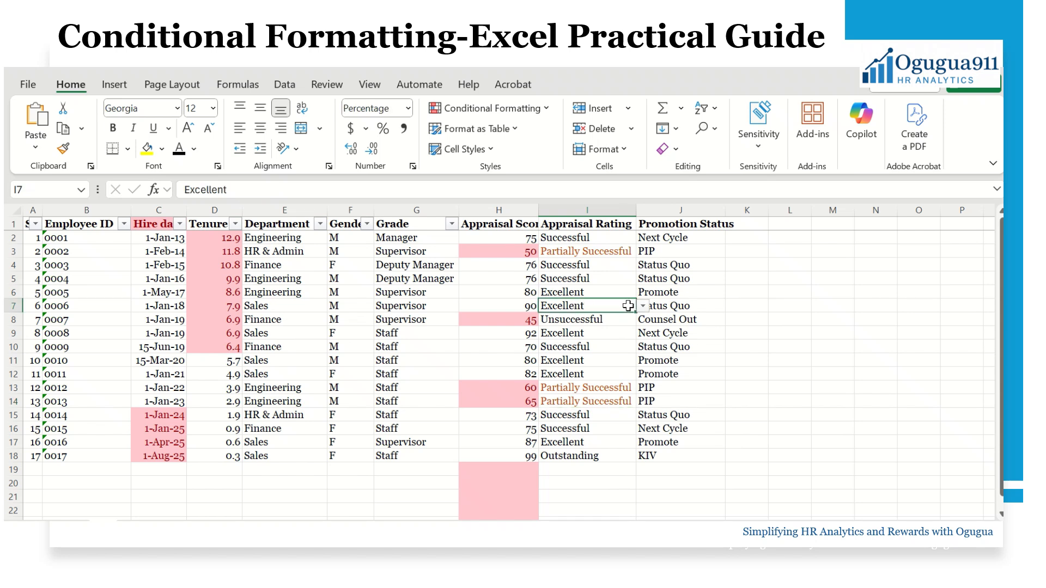
click(644, 306)
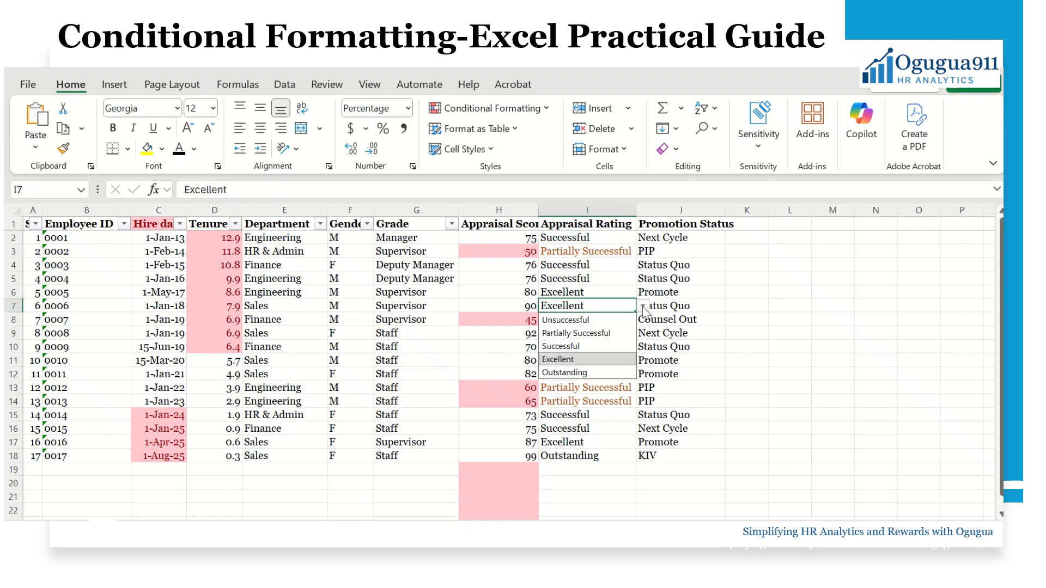
click(579, 333)
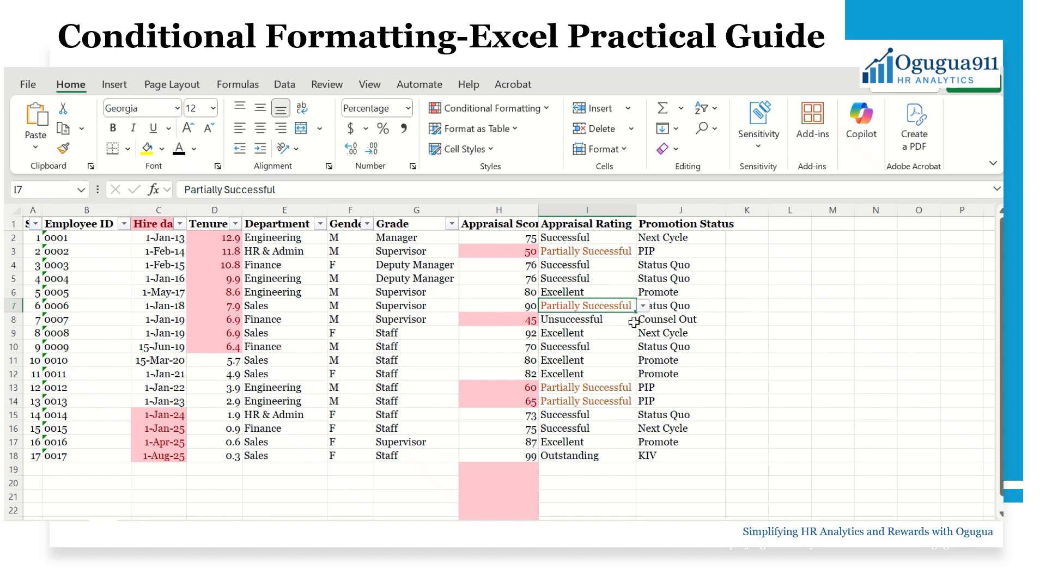
click(624, 390)
click(643, 388)
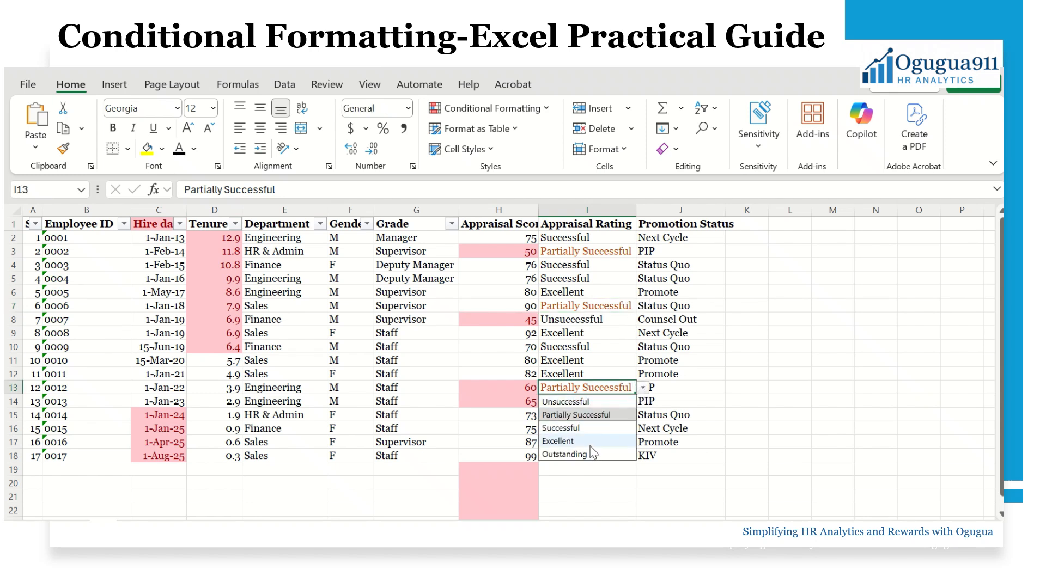
click(565, 456)
click(575, 439)
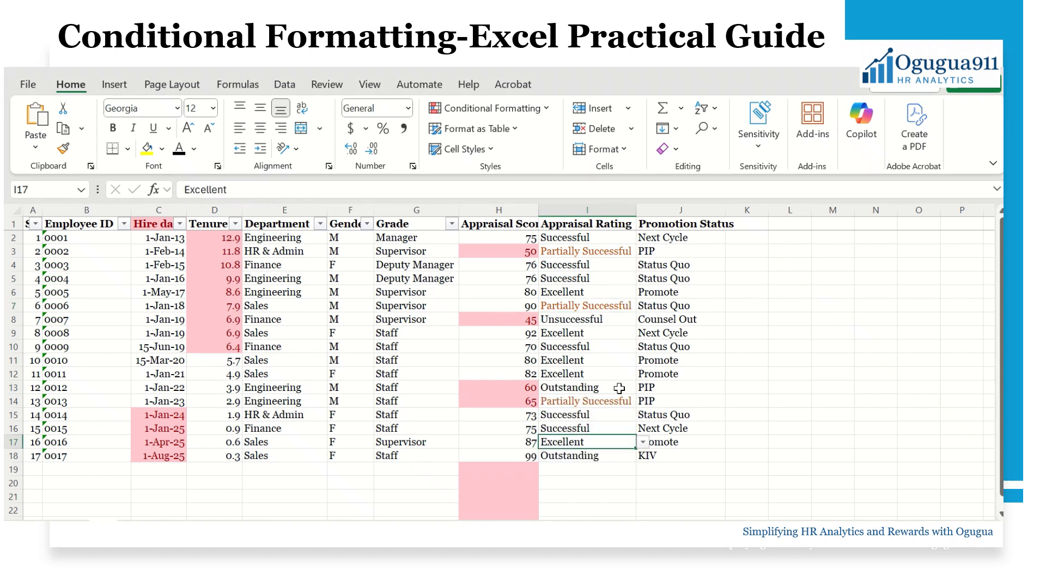
click(595, 389)
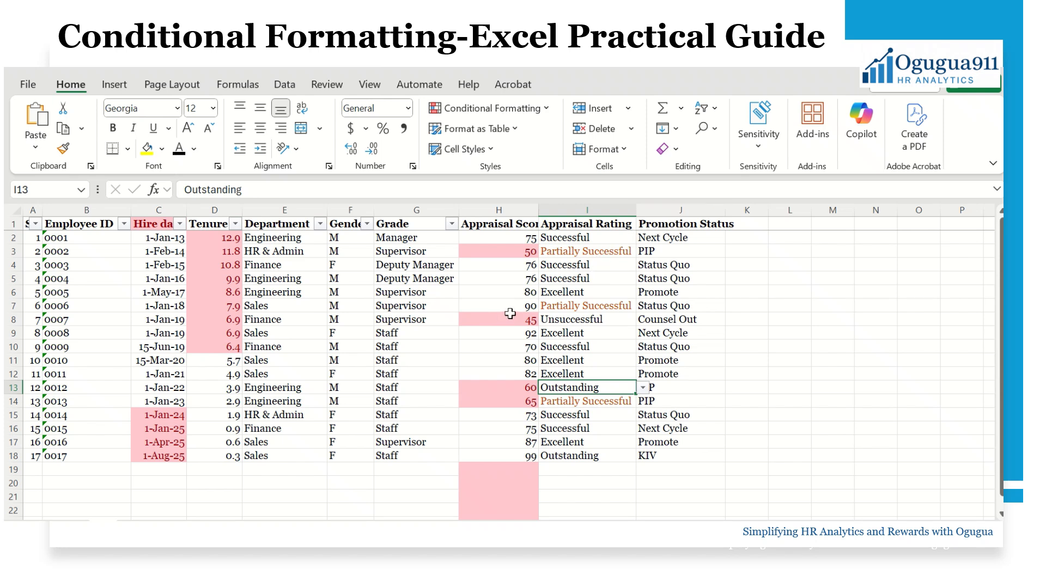
Define a new formatting rule on the Promotion Status column for cells with specific text beginning with "PIP"
click(581, 239)
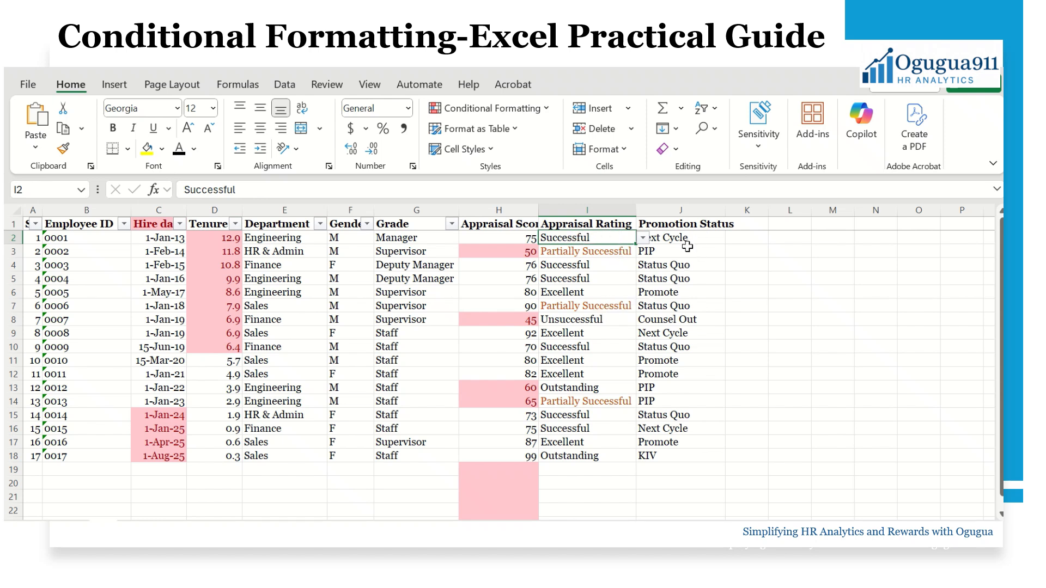
click(666, 266)
click(699, 210)
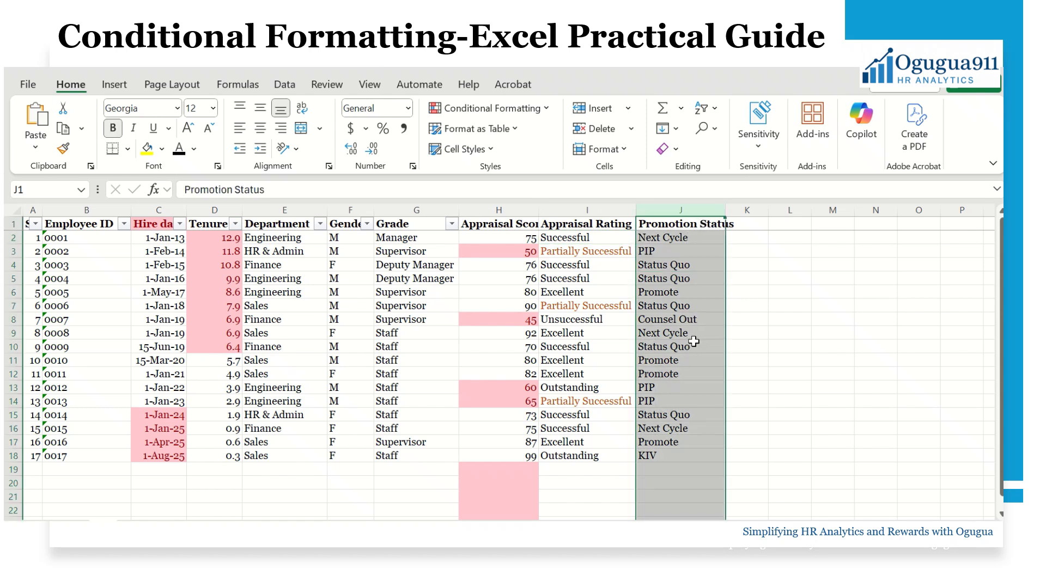
click(526, 113)
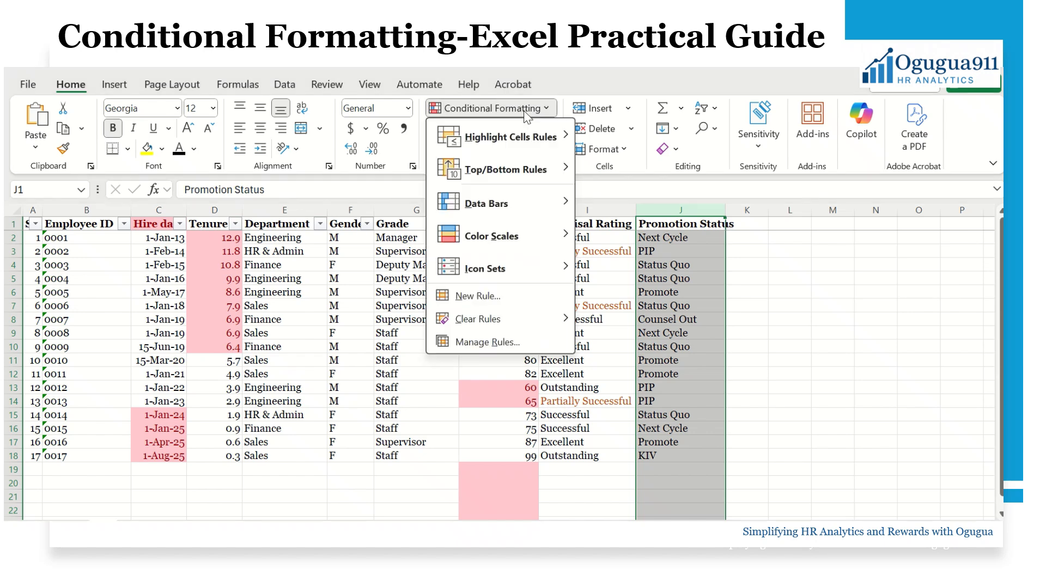
click(480, 296)
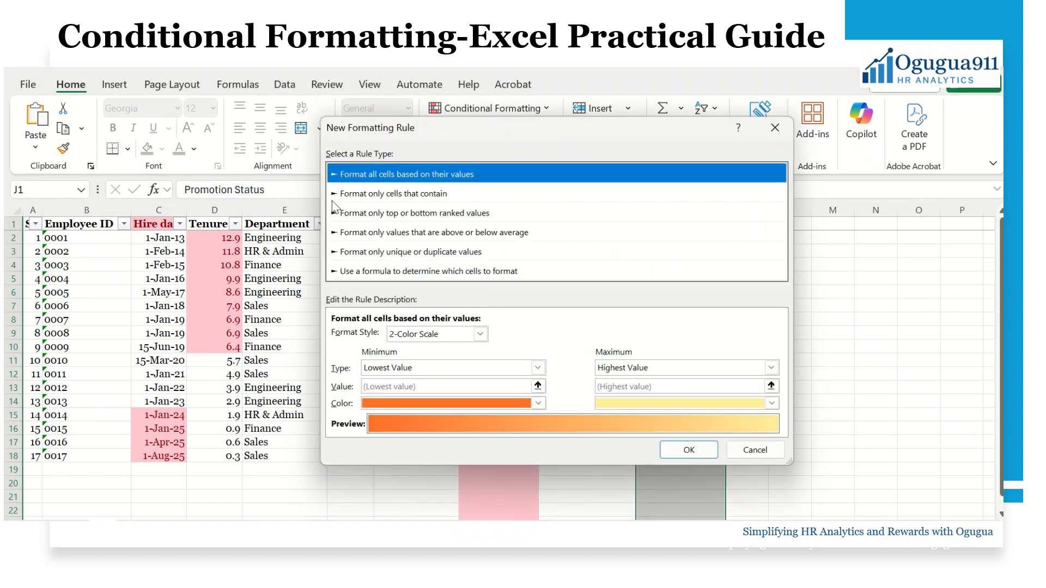
click(419, 194)
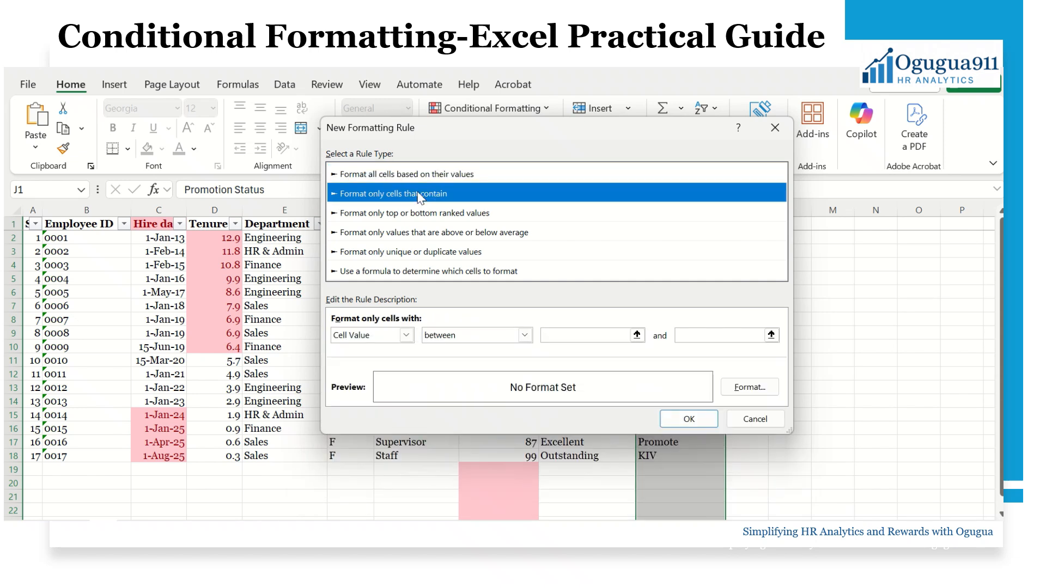
click(404, 335)
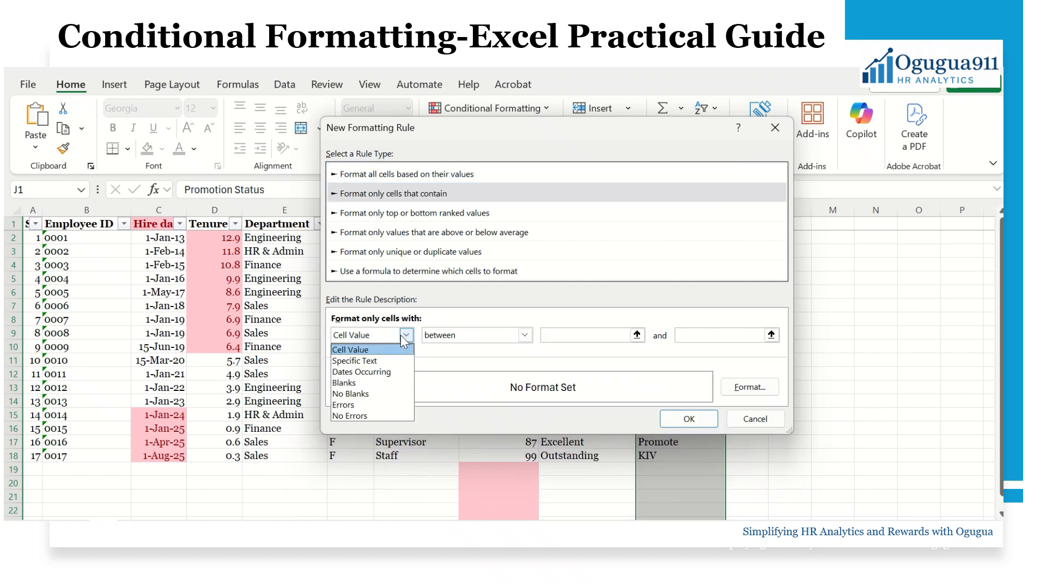
click(377, 361)
click(493, 335)
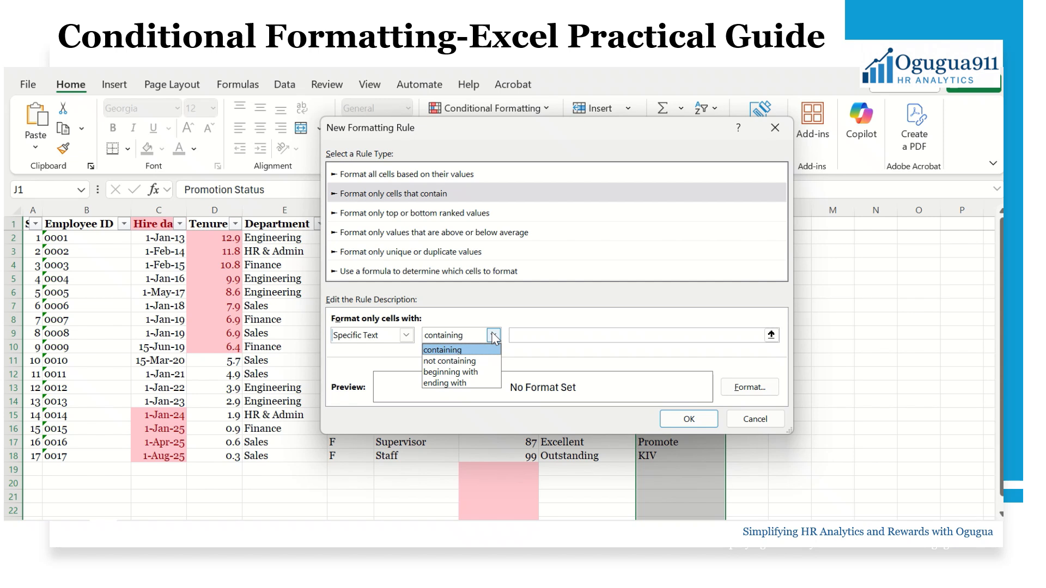
click(467, 374)
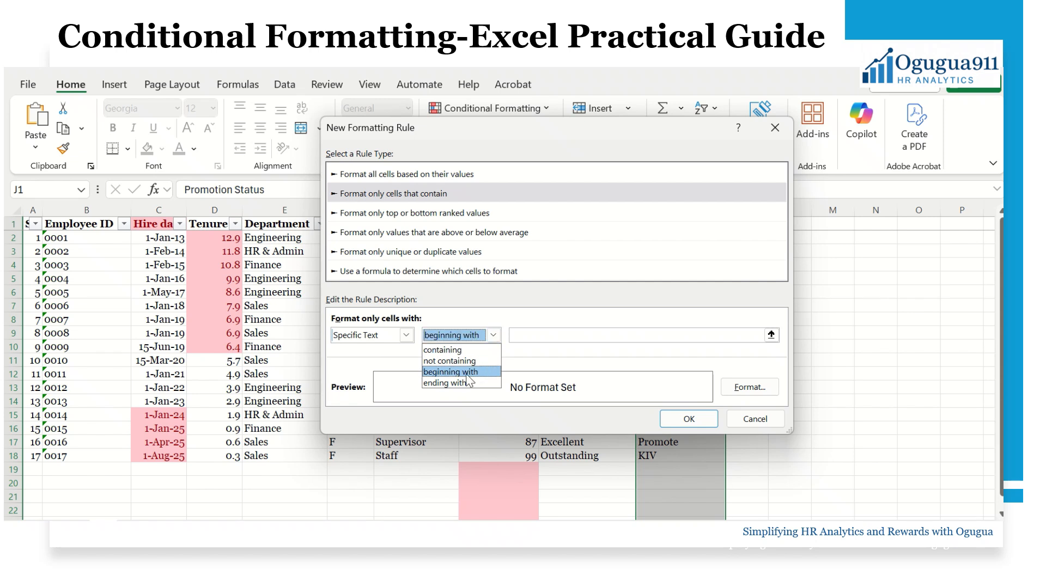
click(530, 336)
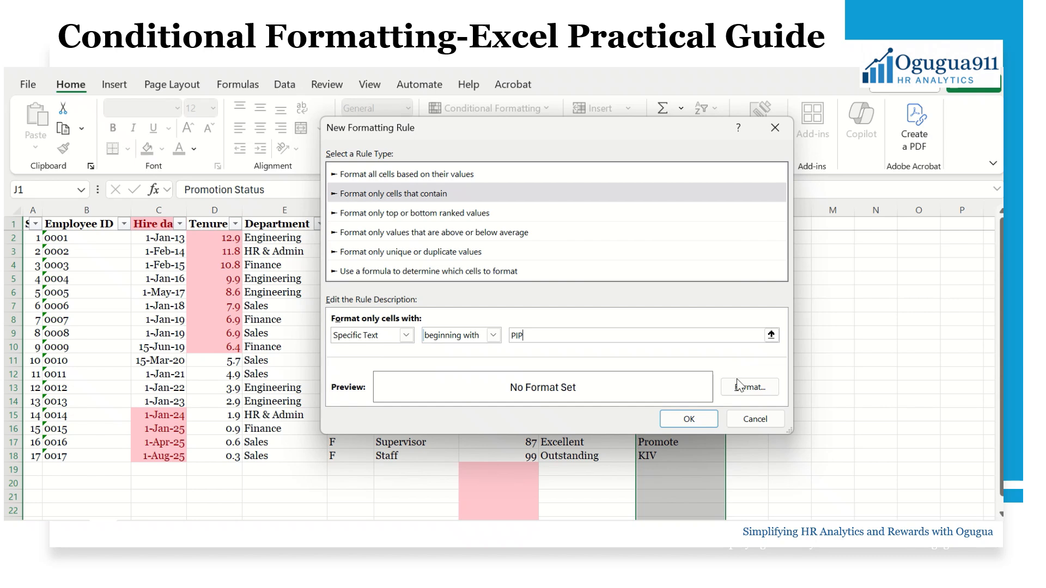
Give the PIP rule's format a red background fill with red as the pattern color
click(750, 390)
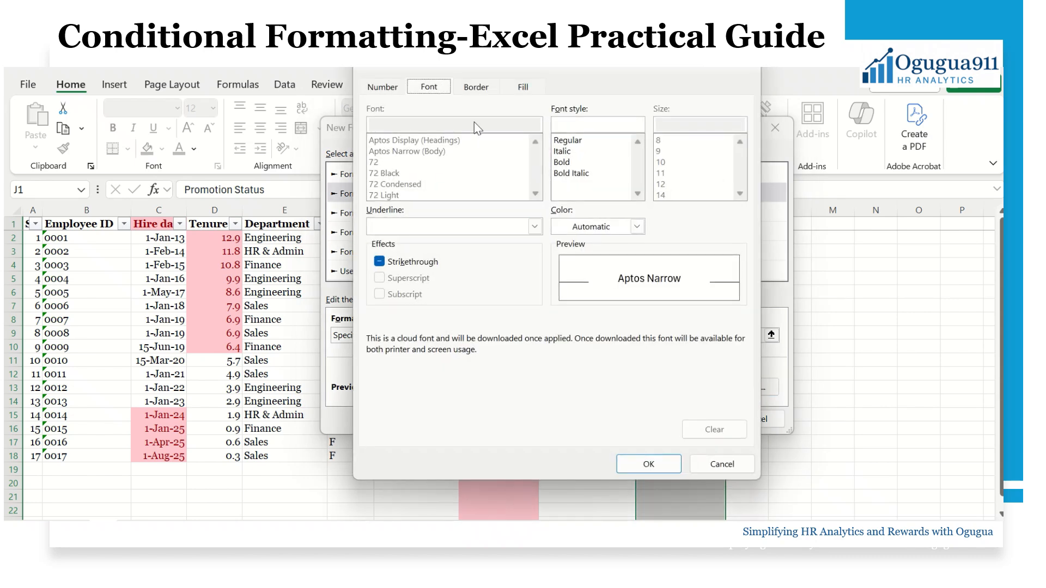
click(521, 88)
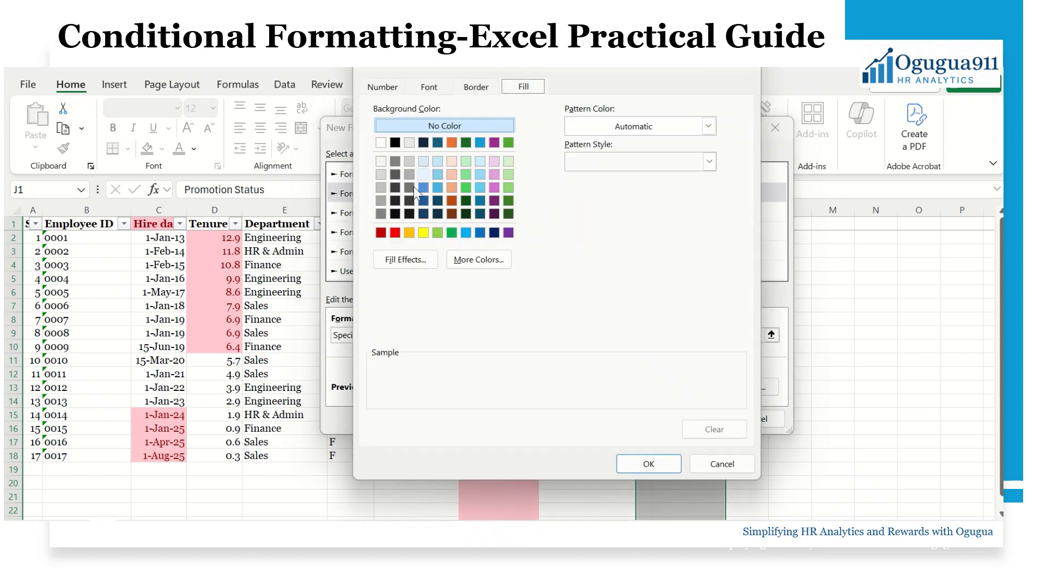
click(395, 233)
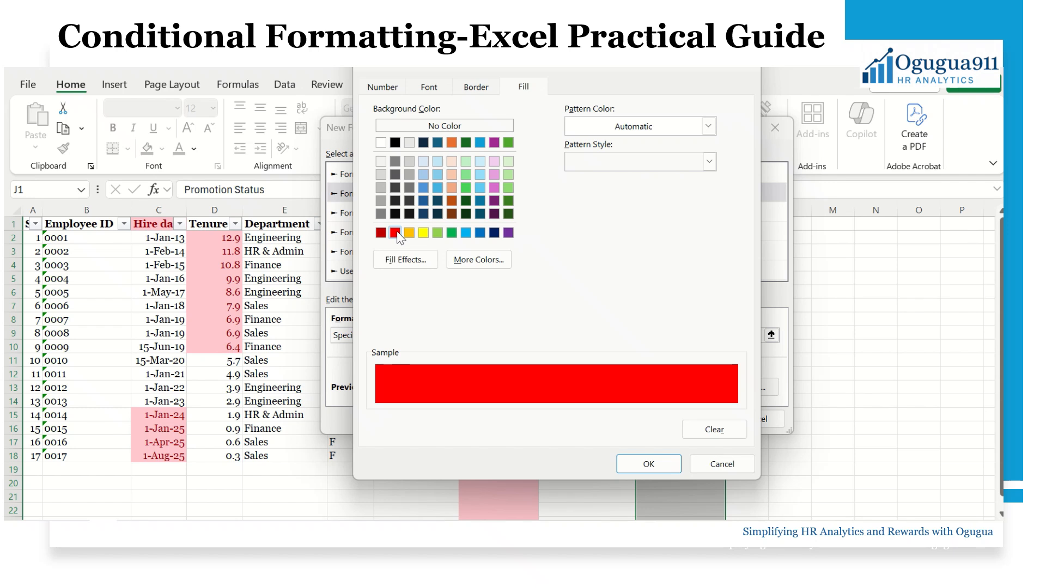
click(709, 126)
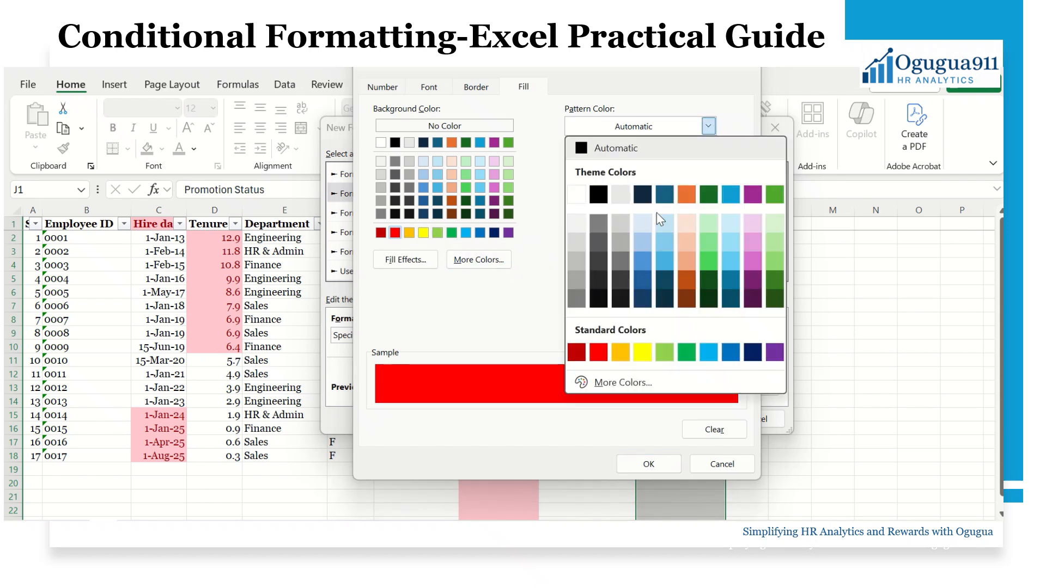
click(598, 355)
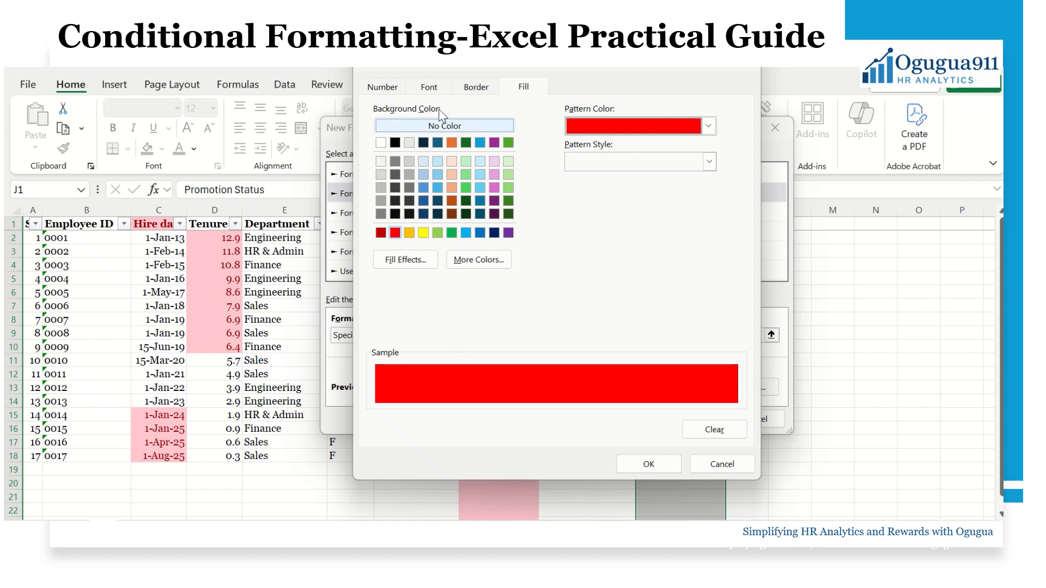
Set the PIP rule's font color to white, apply the rule to the Promotion Status column and check the PIP cells
click(430, 89)
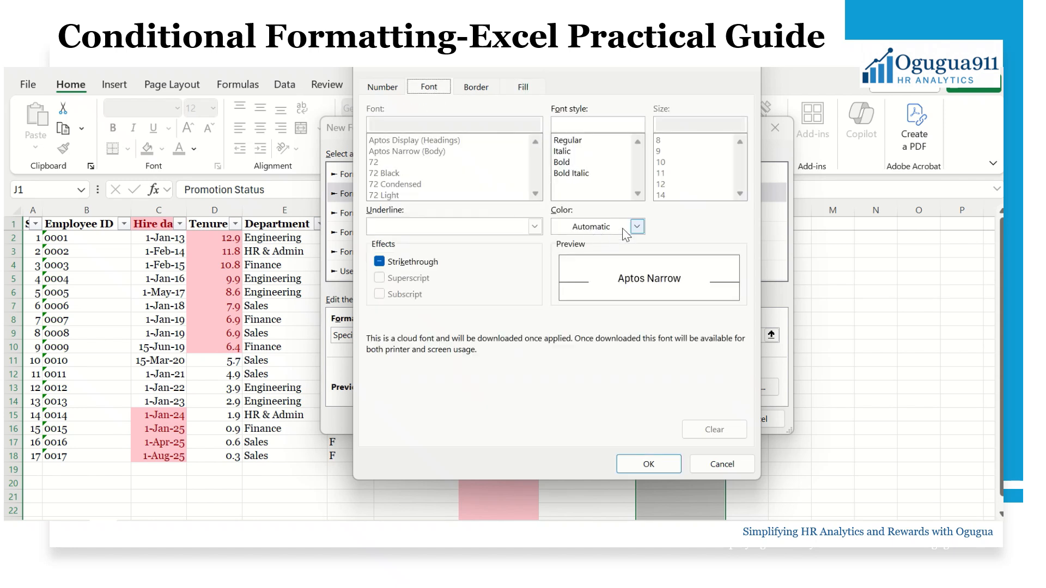
click(637, 227)
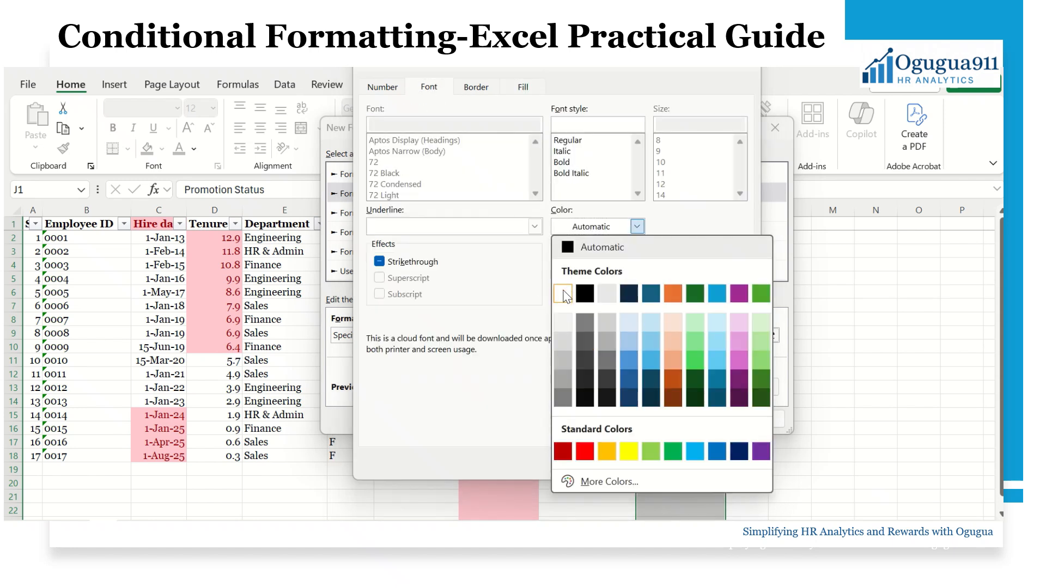
click(563, 293)
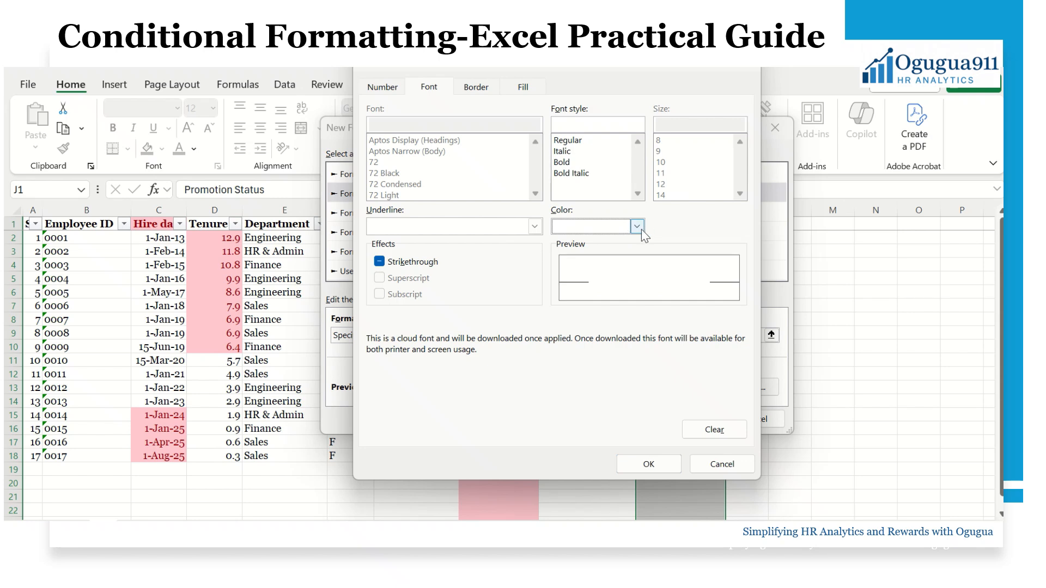
click(640, 228)
click(568, 294)
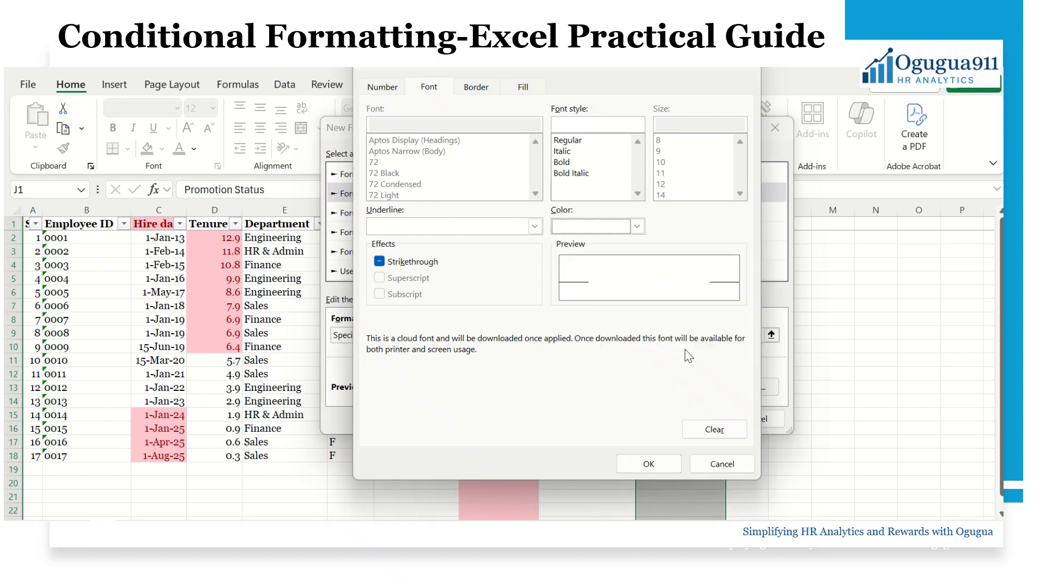
click(652, 460)
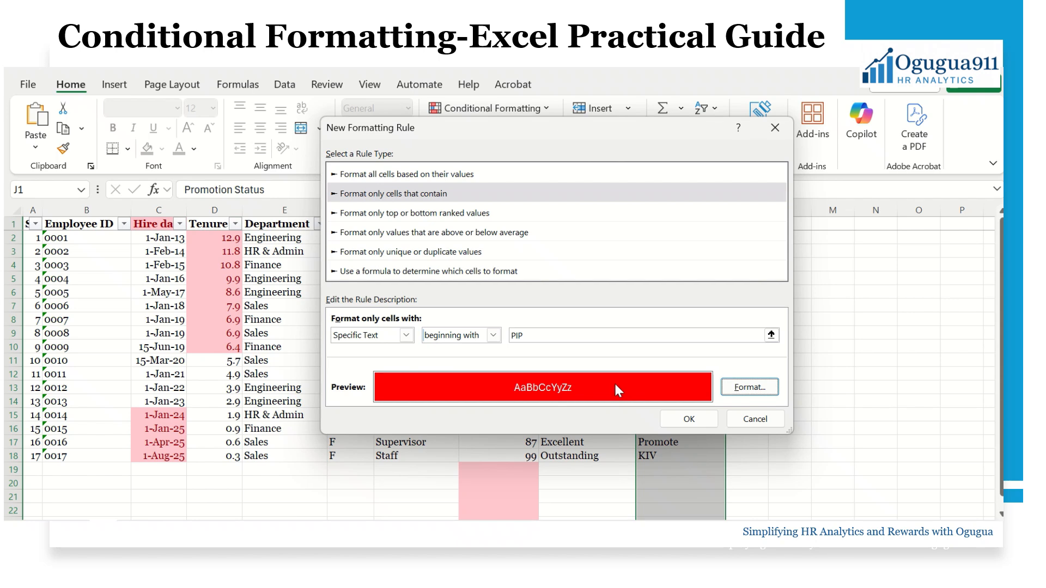
click(689, 418)
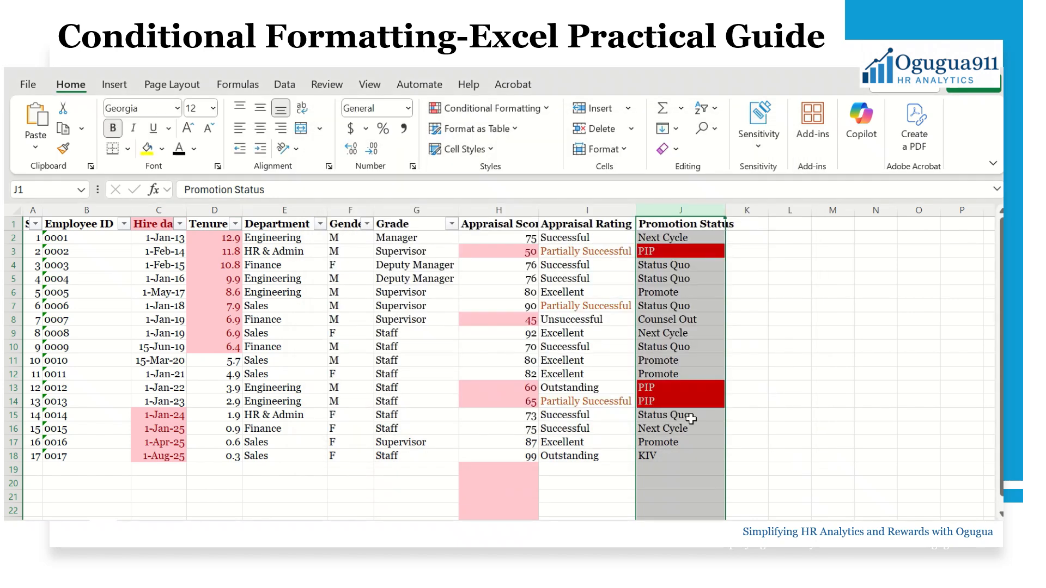
click(685, 249)
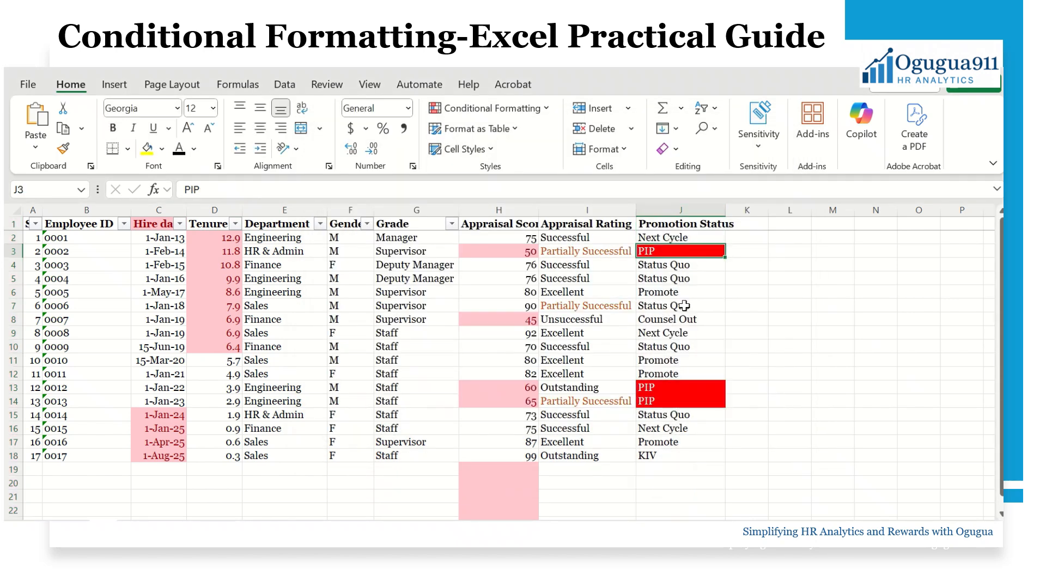
click(683, 387)
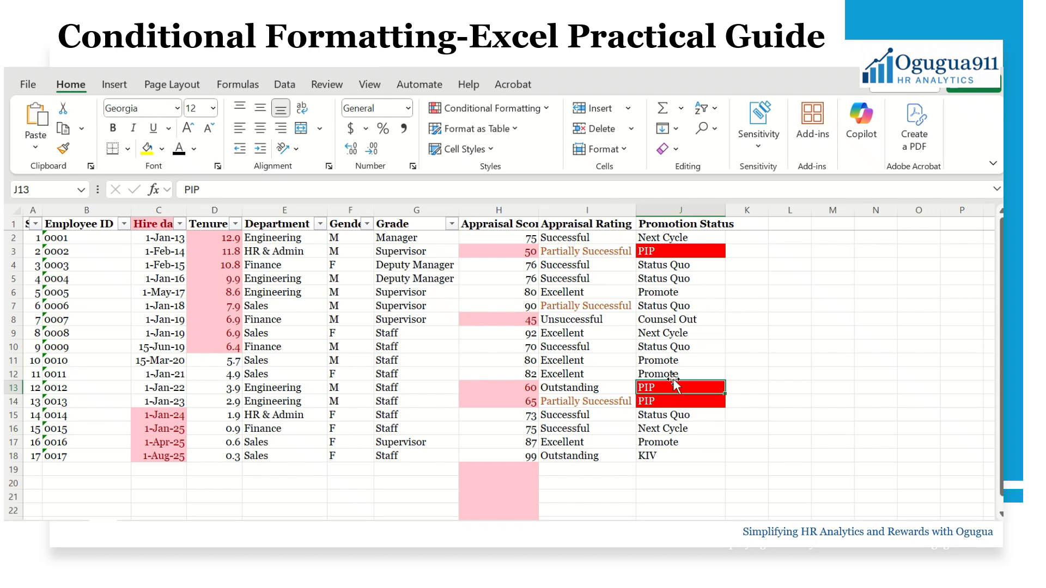
Change the promotion statuses in J11 and J5 to PIP
click(685, 358)
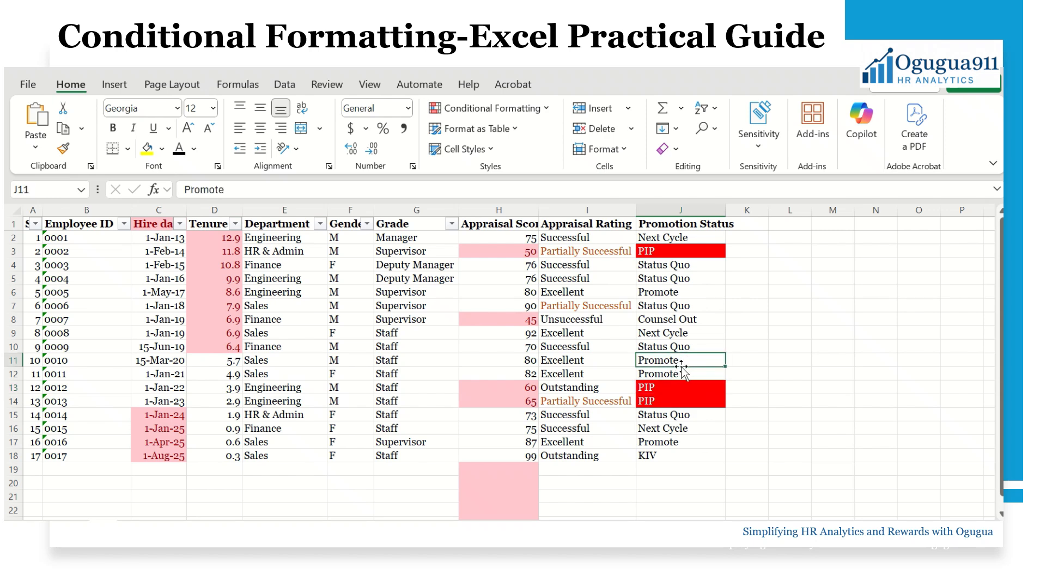
text(PIP)
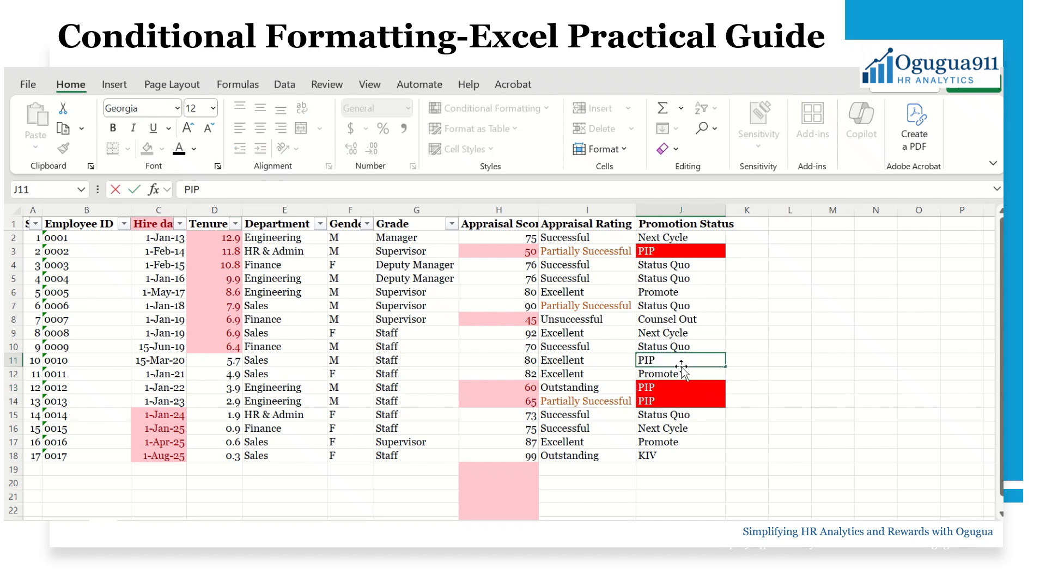
key(Return)
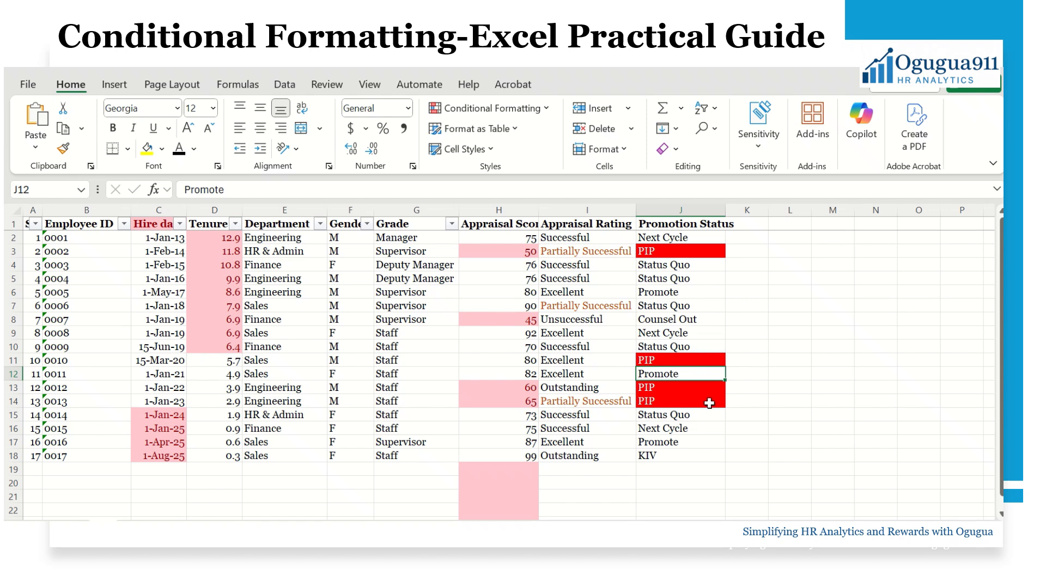
click(668, 280)
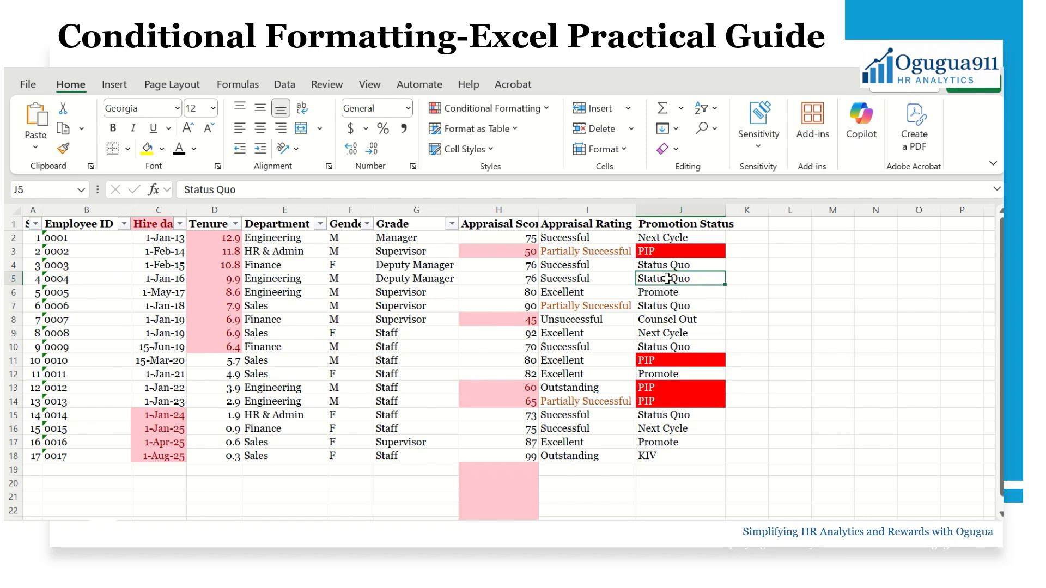
text(PIP)
key(Return)
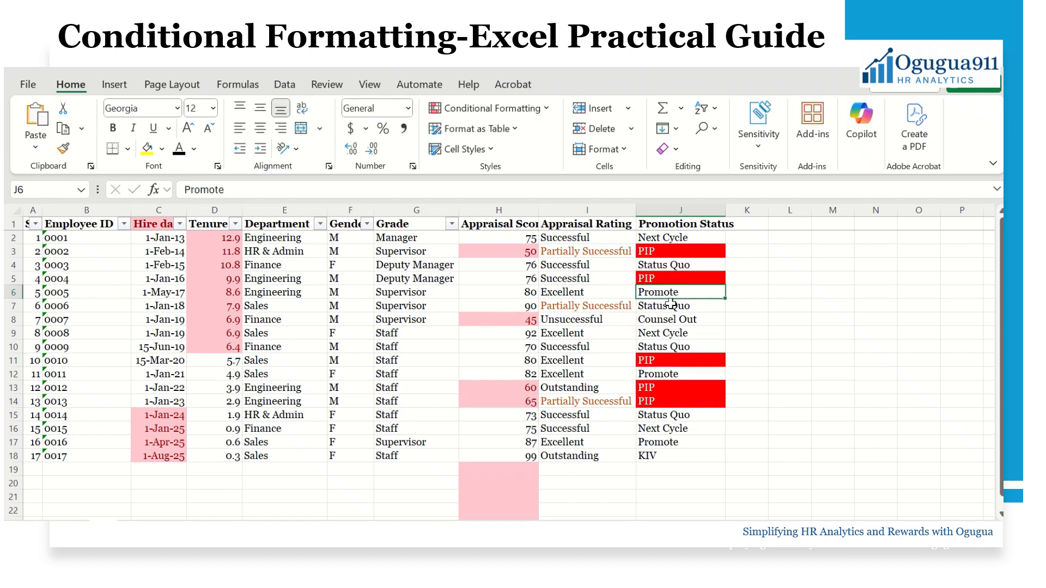